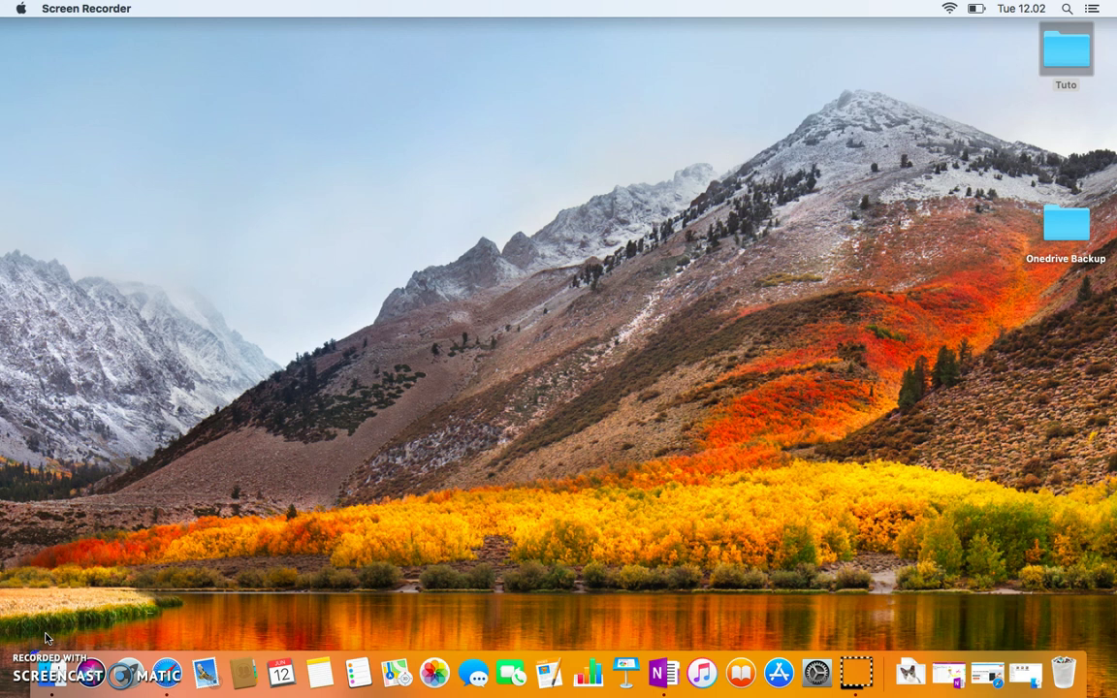
Step: Launch OneNote on the Ferie 2018 Budget page and get the notebook syncing
left_click(667, 673)
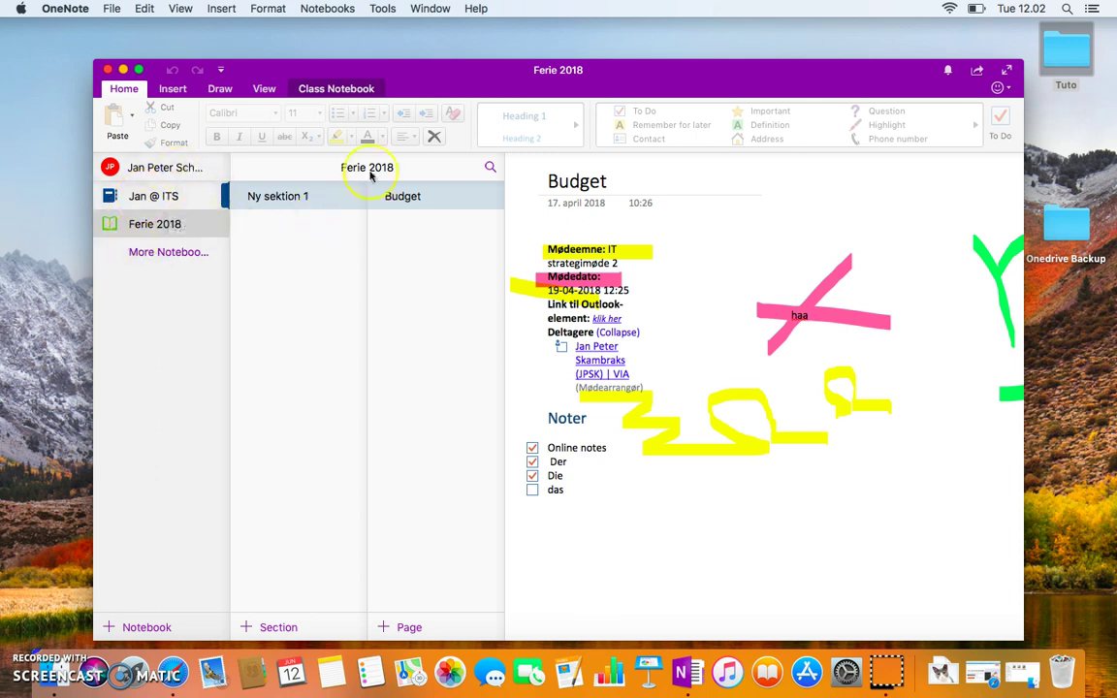
mouse_move(623, 70)
left_mouse_down()
mouse_move(611, 74)
mouse_move(620, 71)
left_mouse_up()
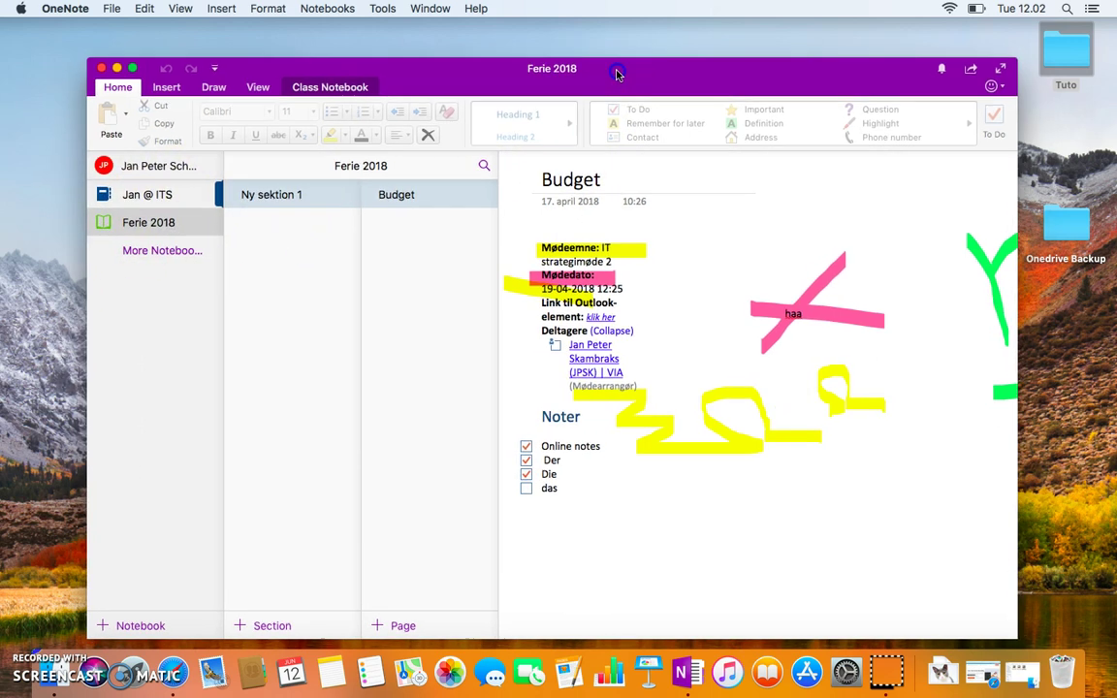
left_click(621, 576)
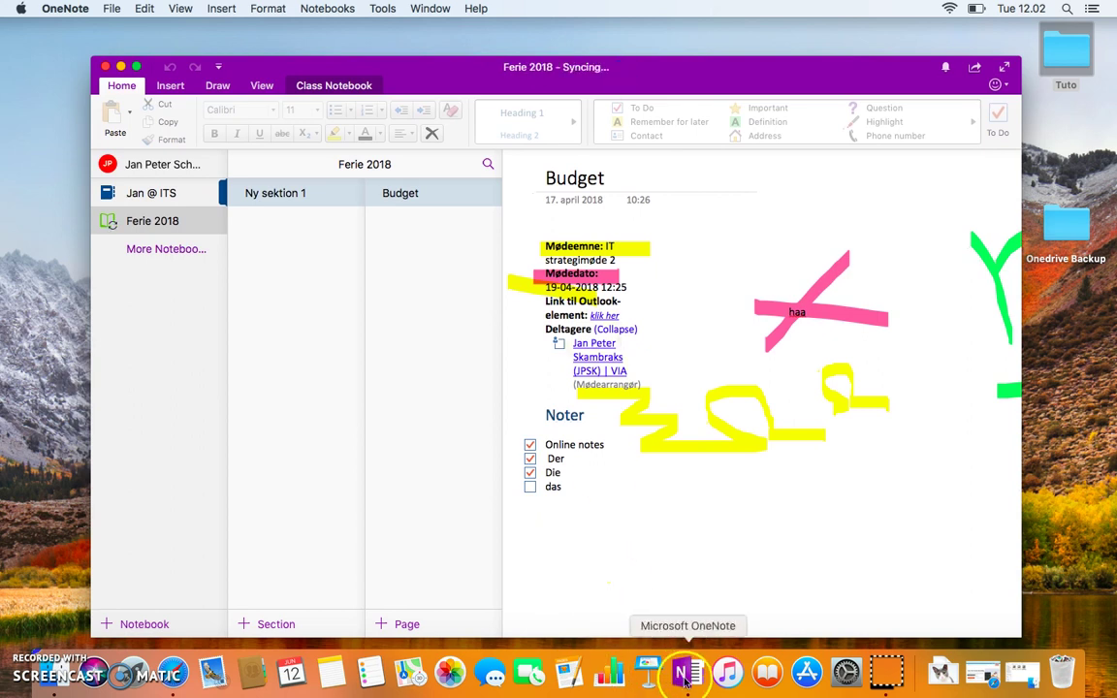
Step: In Safari, open the school ITS portal sign-in page in a new tab
left_click(176, 671)
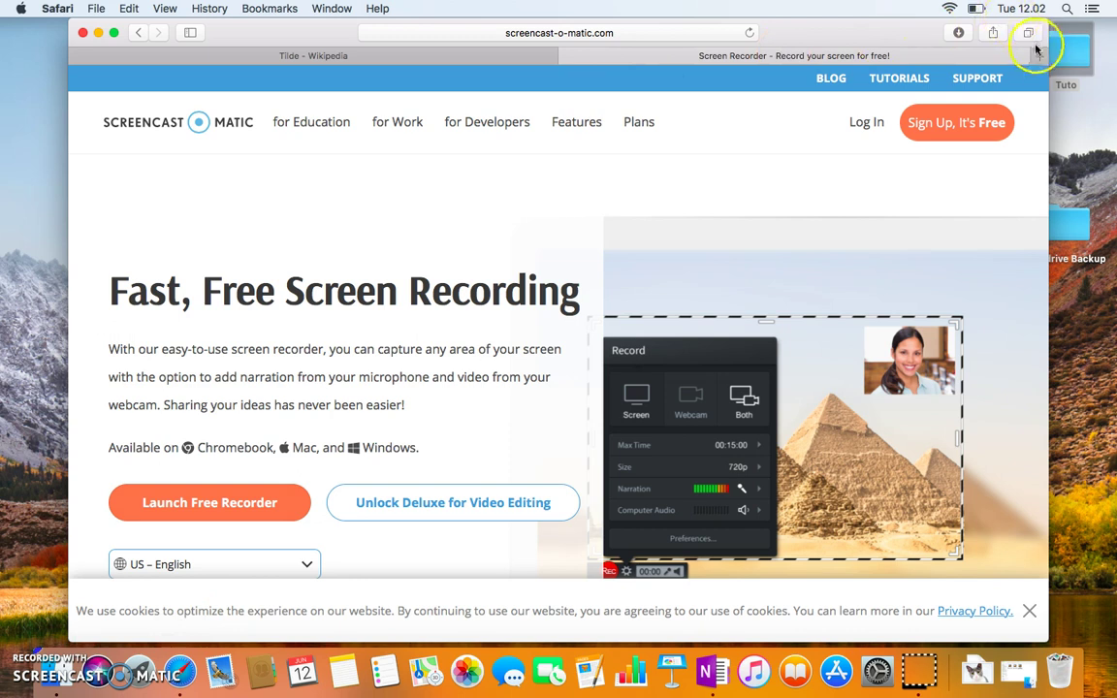
left_click(1039, 56)
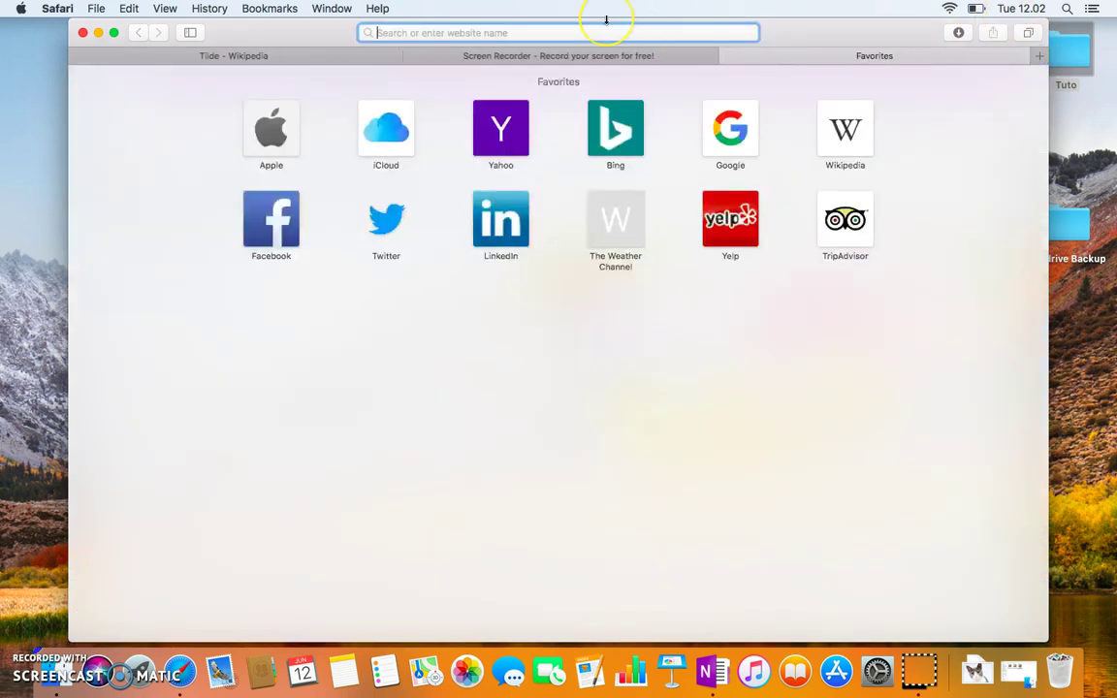
type("p")
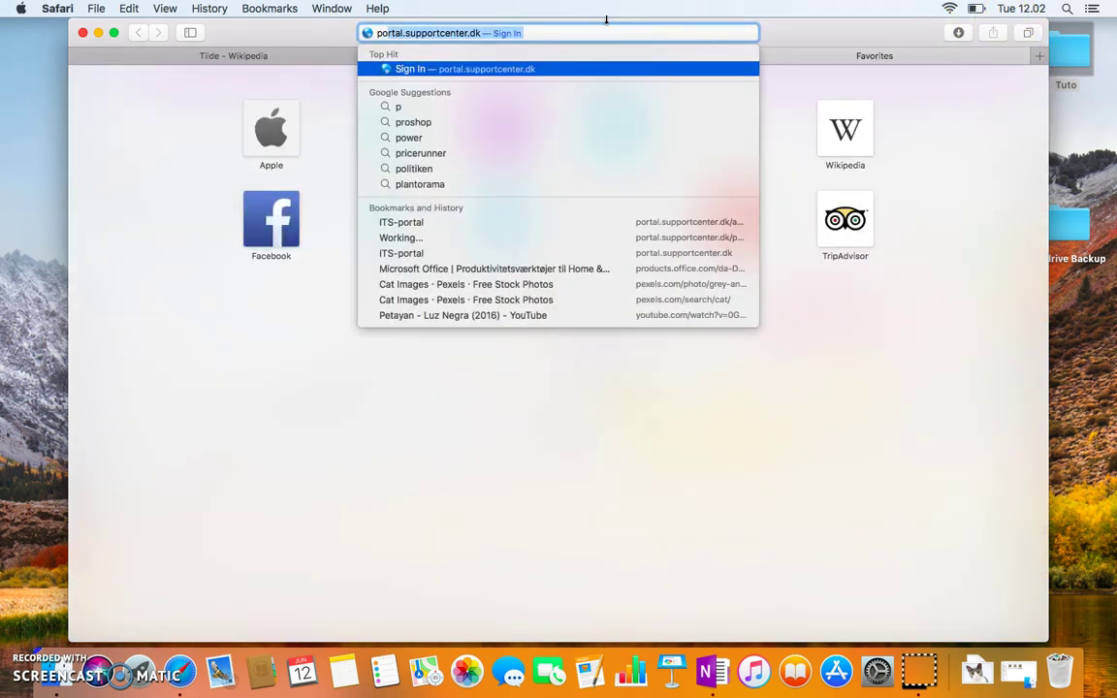
type("ort")
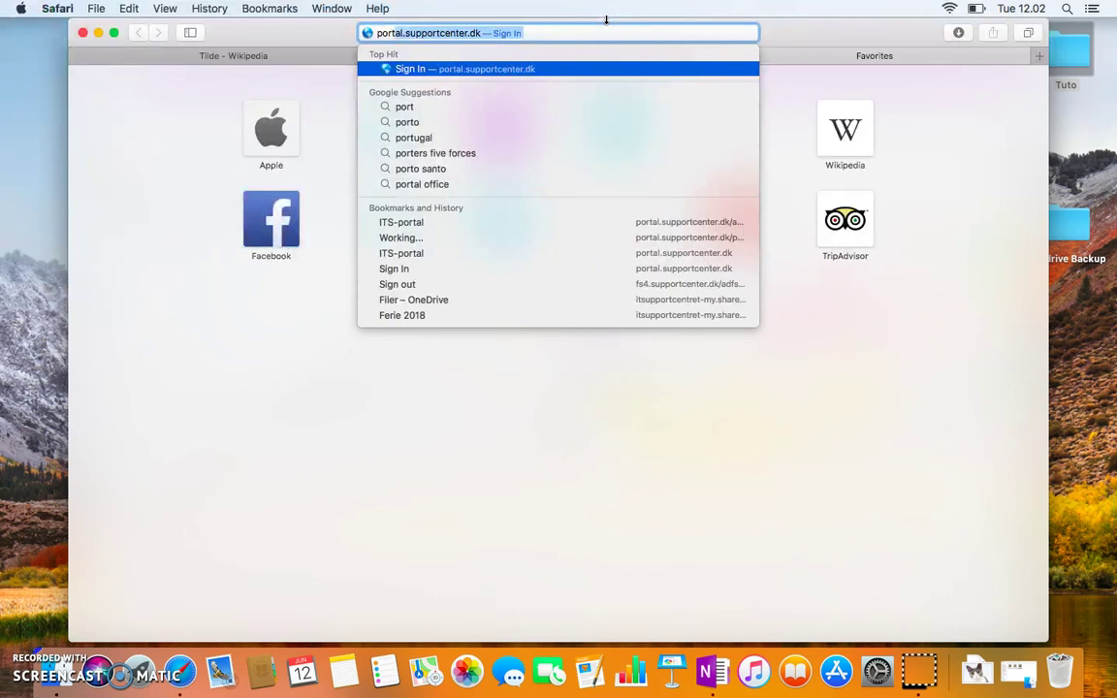
key("Return")
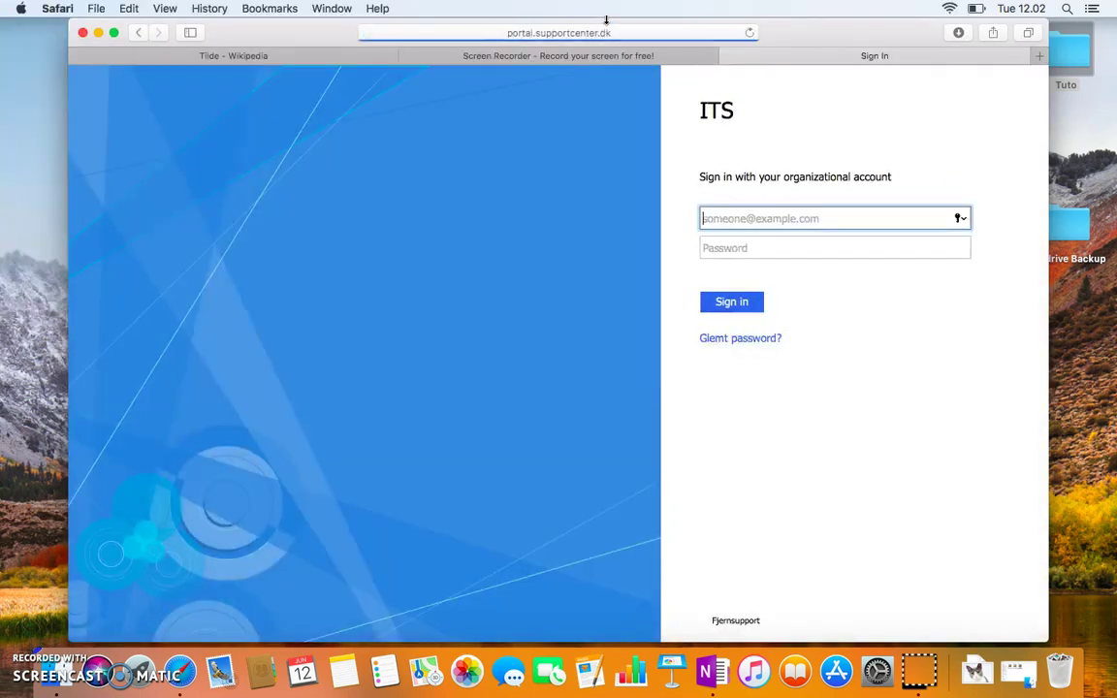
Step: Sign in with username and password, decline saving the password, and continue to Office 365
type("ggjps")
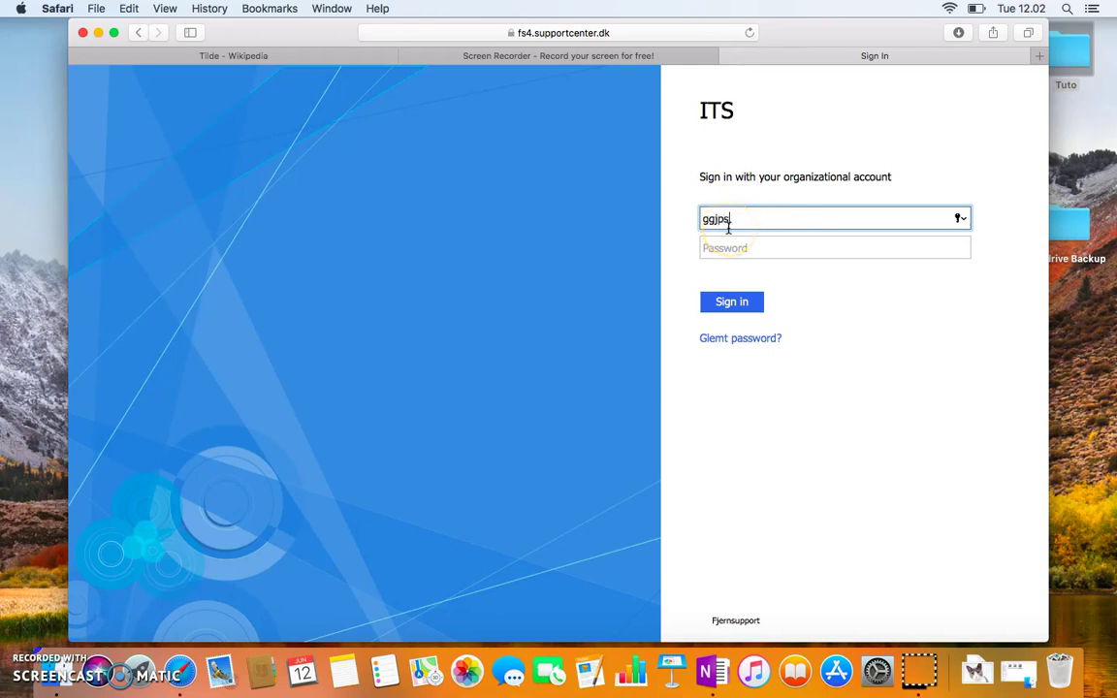
key("Tab")
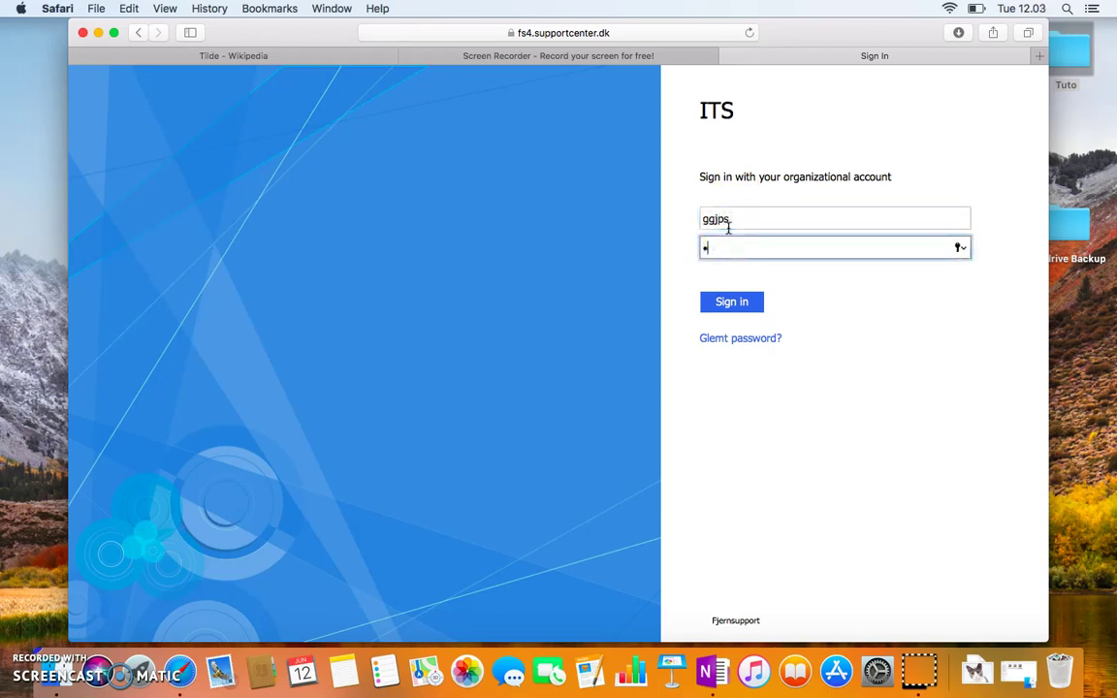
key("Return")
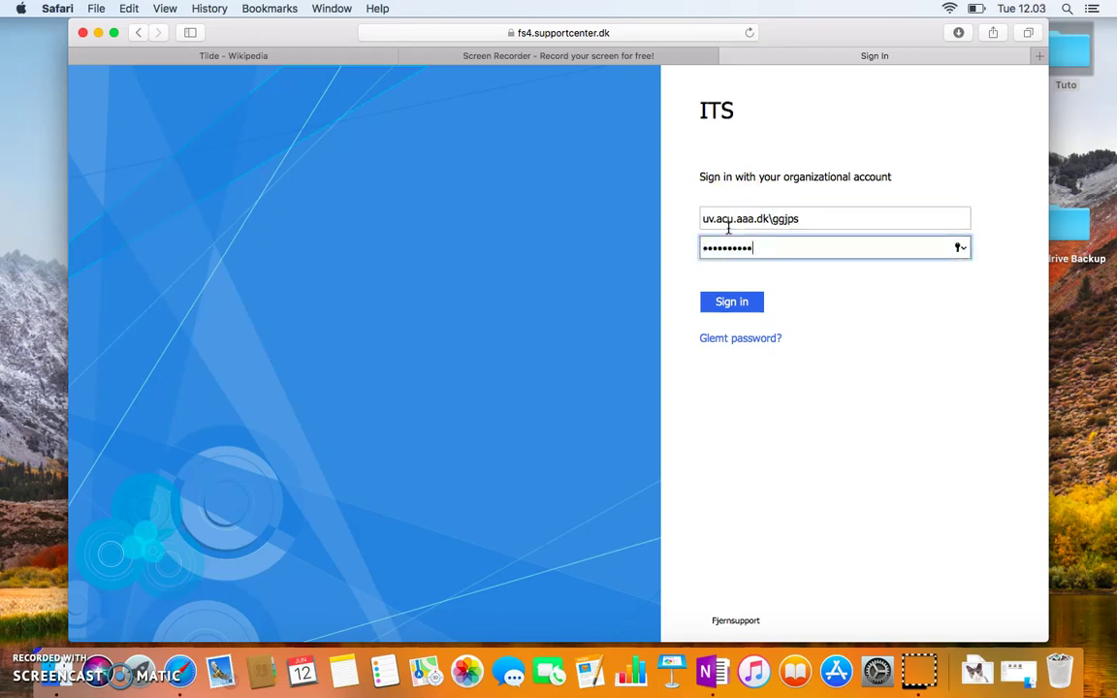
left_click(617, 144)
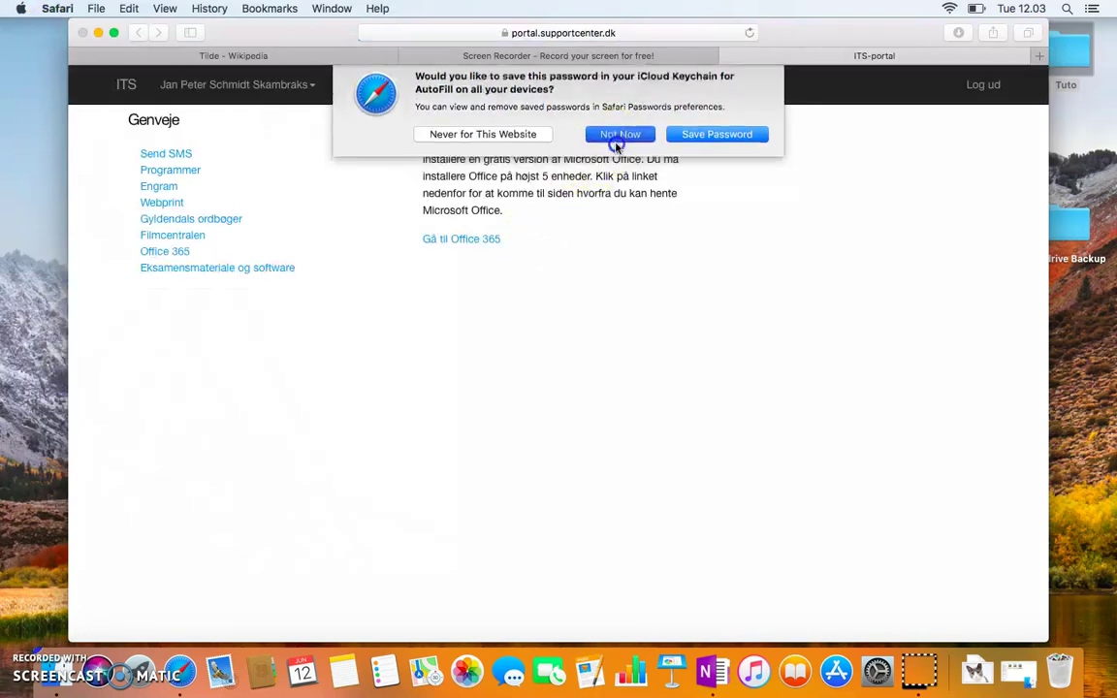
left_click(463, 243)
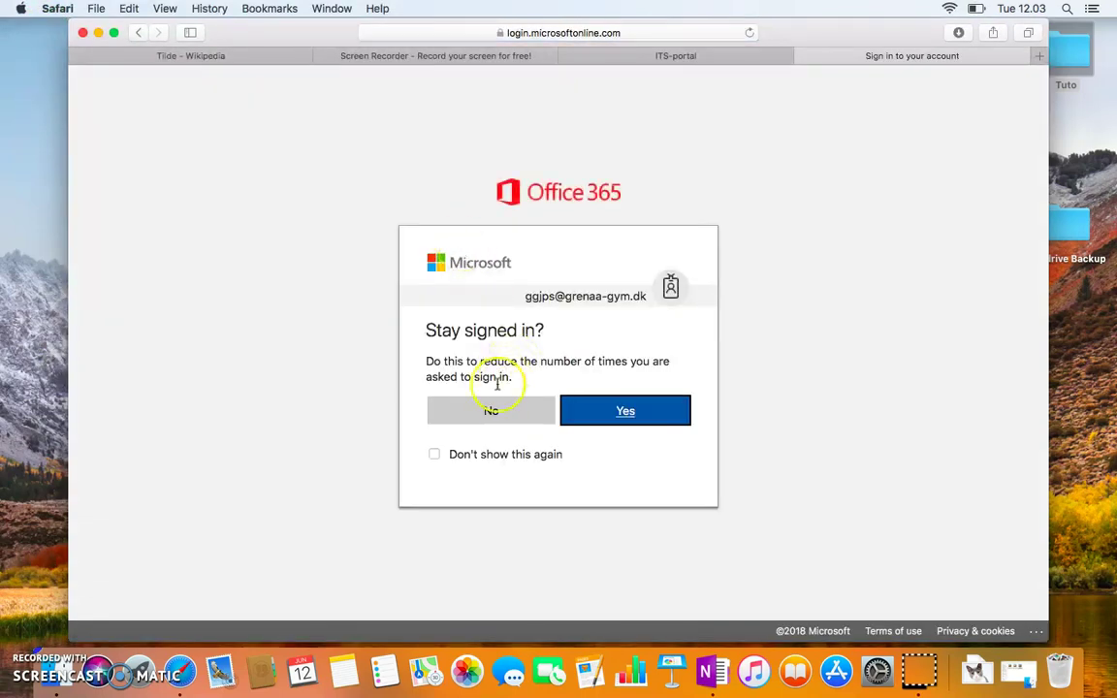
Step: Decline staying signed in and open the Delt (Shared) section of OneDrive
left_click(485, 413)
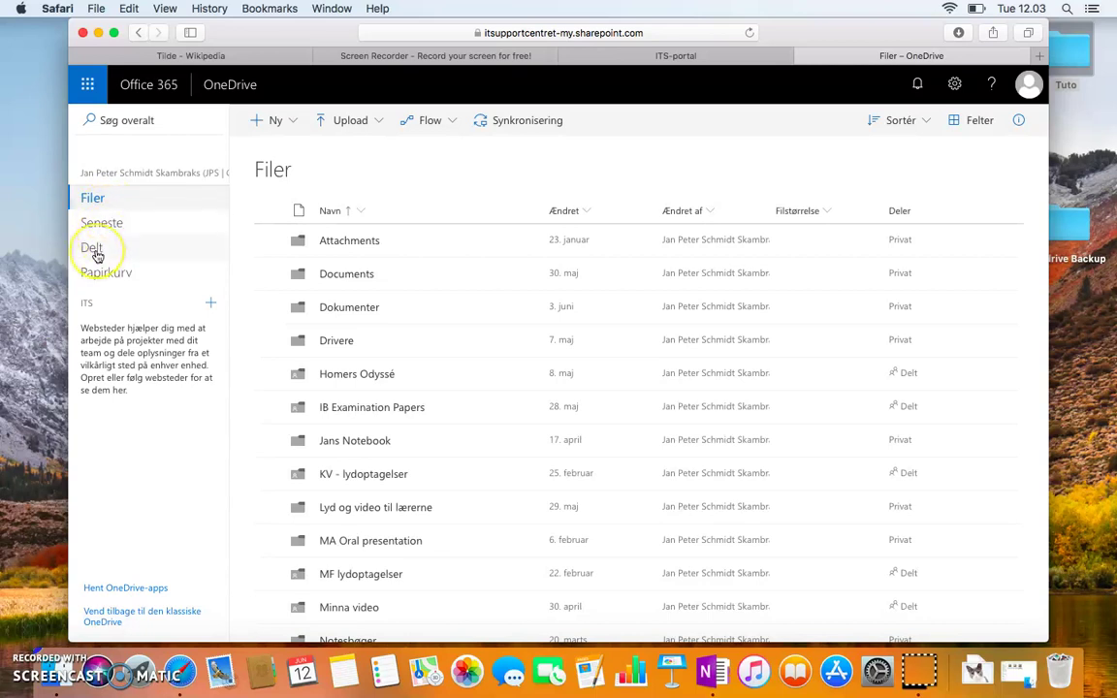
left_click(94, 250)
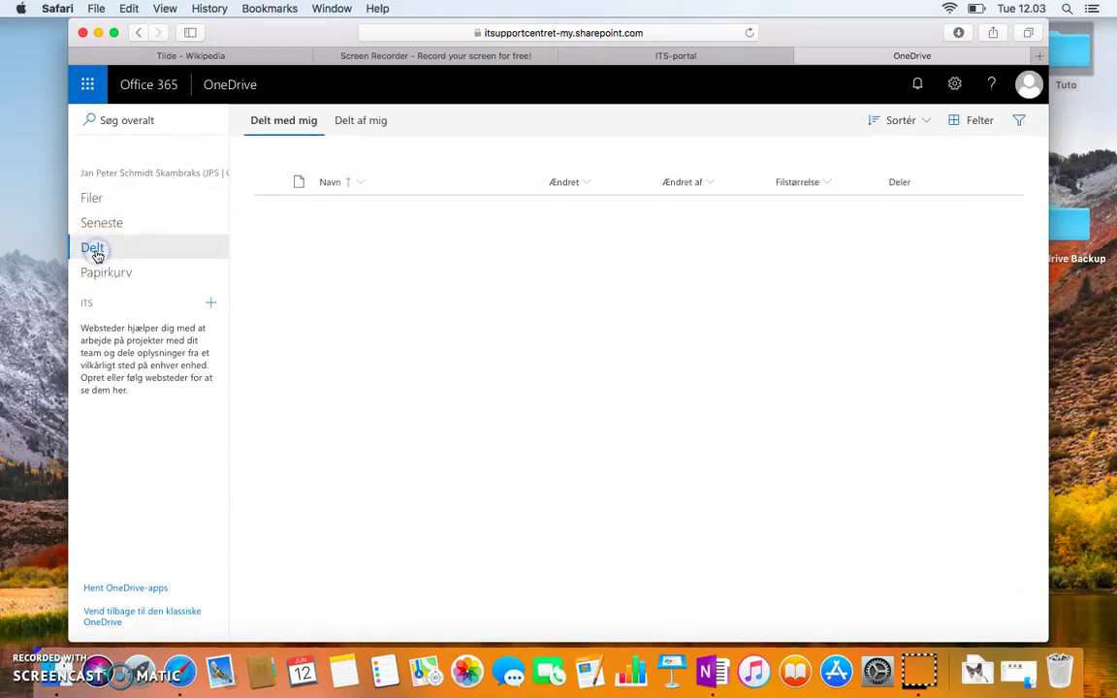
left_click(274, 124)
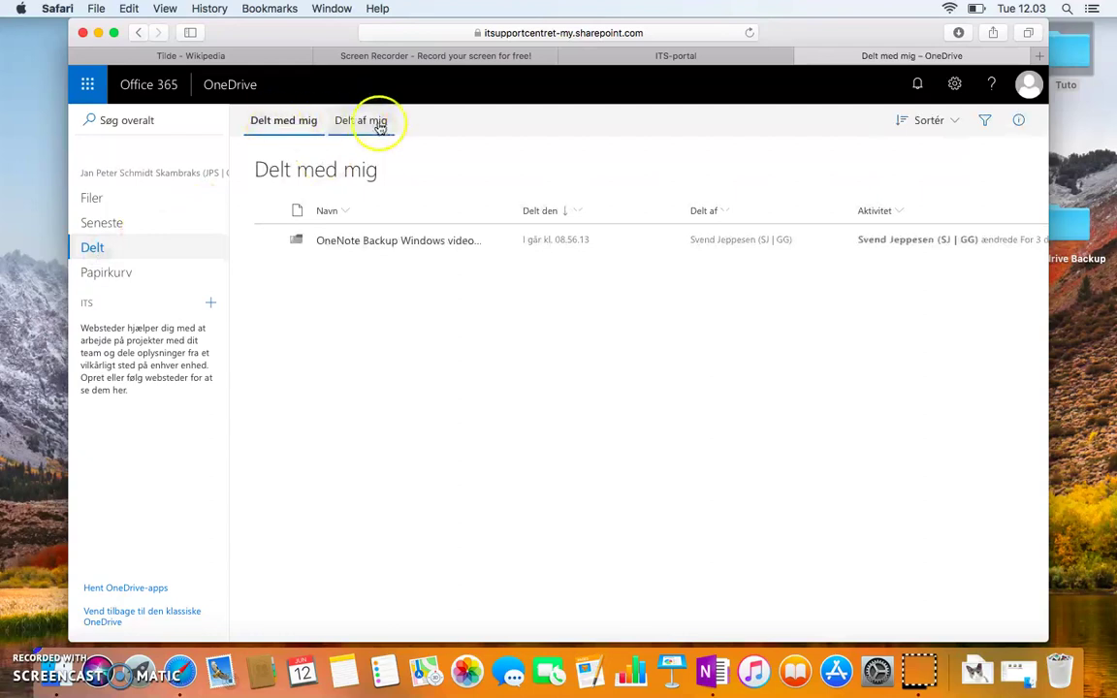
Step: Switch to the Delt af mig tab listing items shared by me, including Ferie 2018
left_click(267, 127)
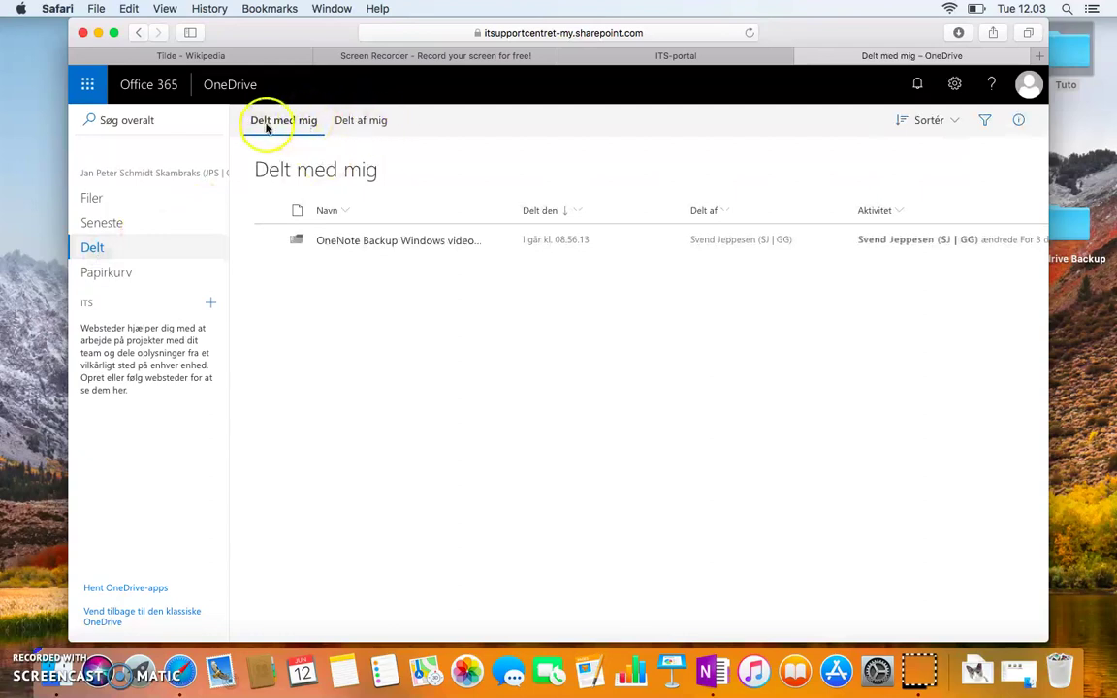
left_click(349, 129)
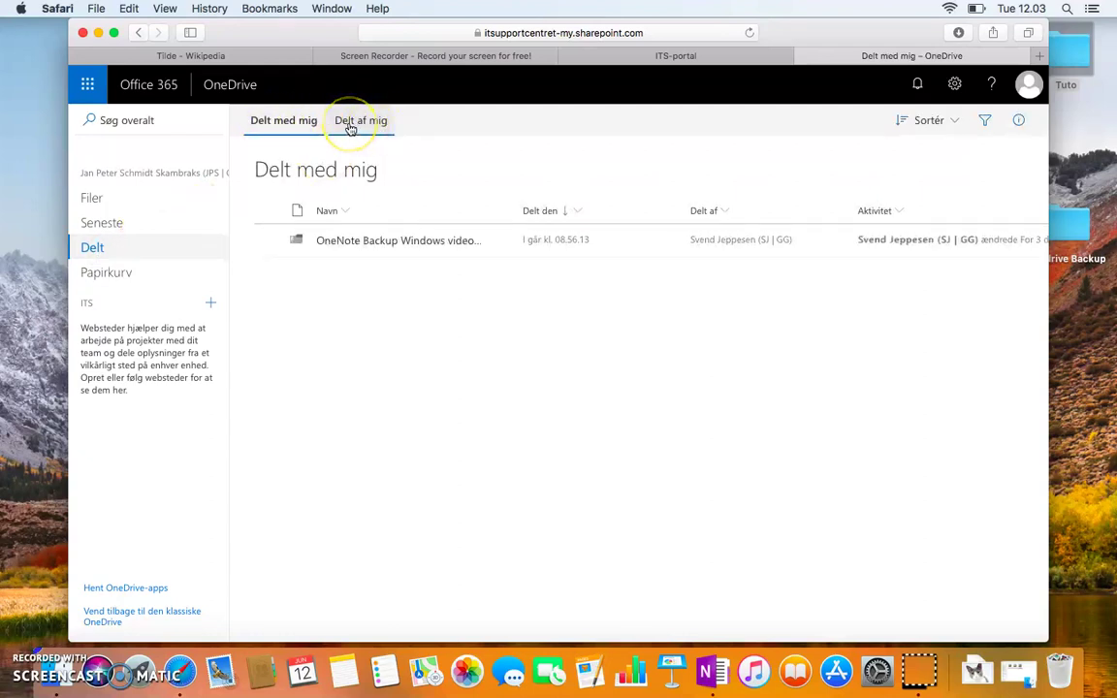
left_click(302, 125)
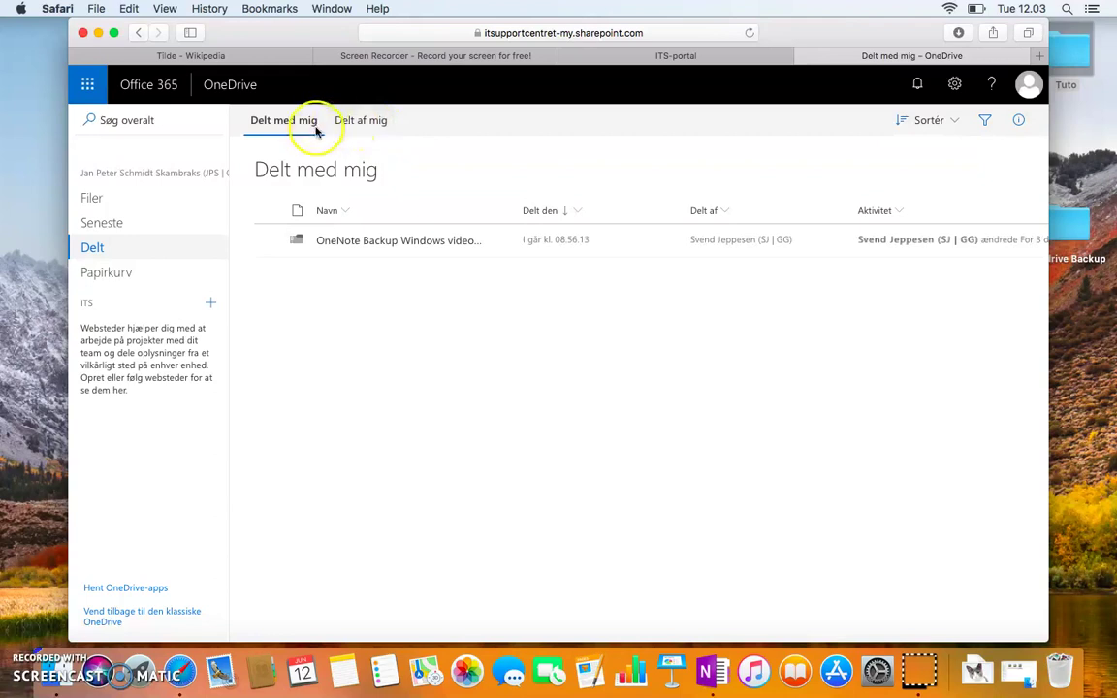
left_click(341, 123)
left_click(281, 125)
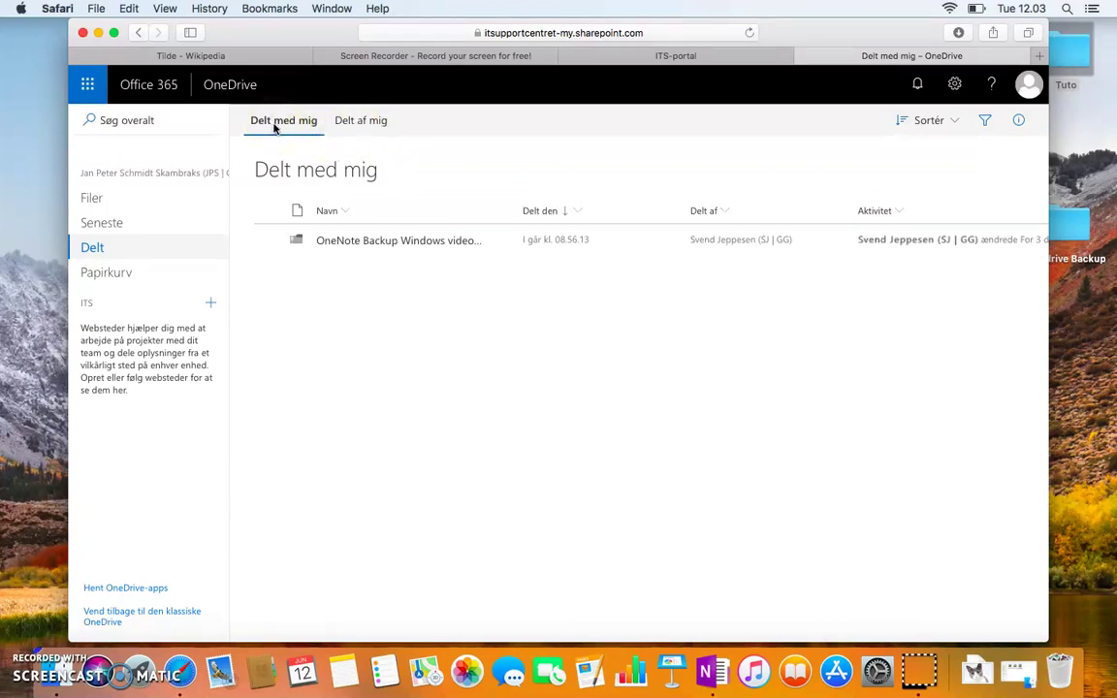
left_click(312, 125)
left_click(335, 127)
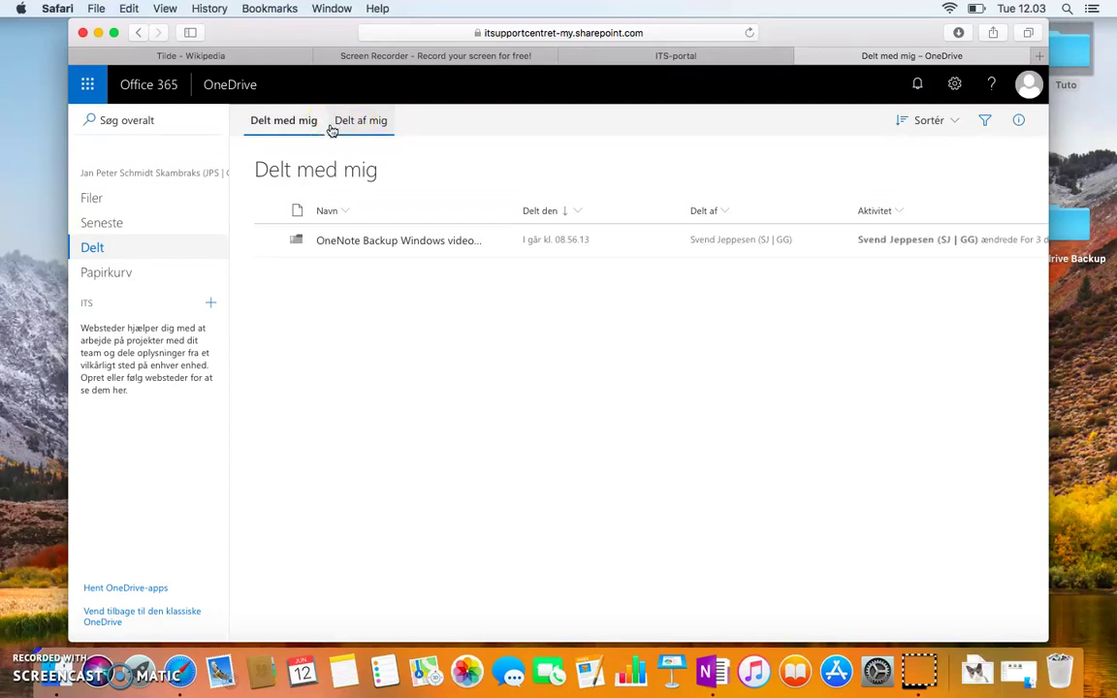
left_click(287, 120)
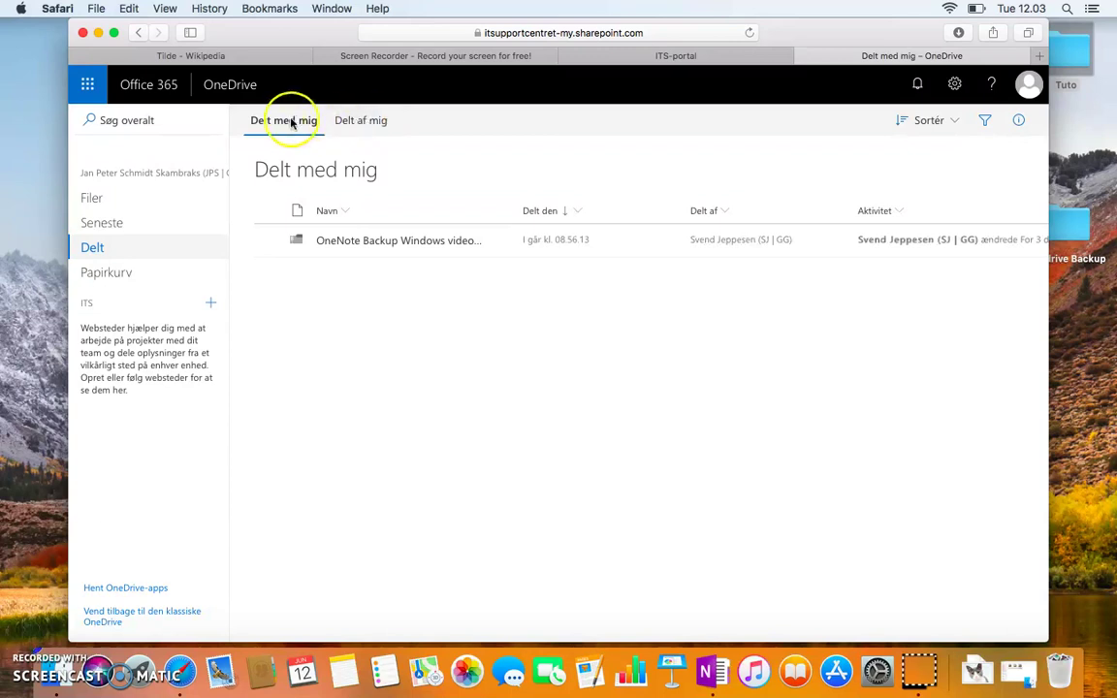
left_click(374, 121)
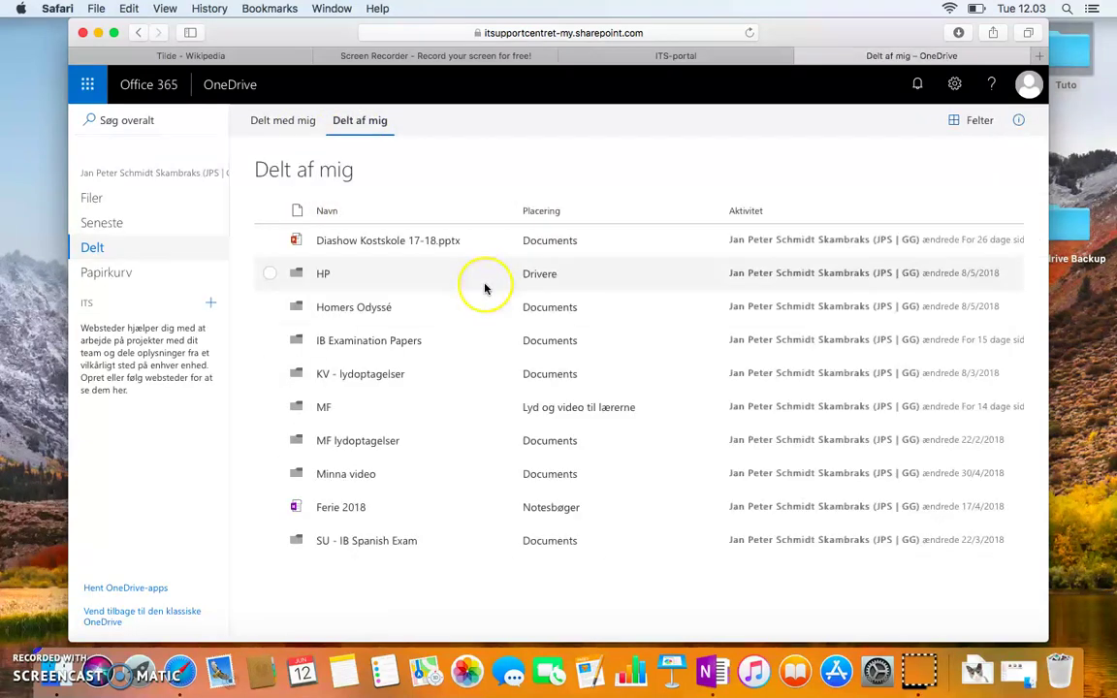
Step: Open Ferie 2018 online and hand its Budget page off to desktop OneNote via Åbn i OneNote
left_click(338, 507)
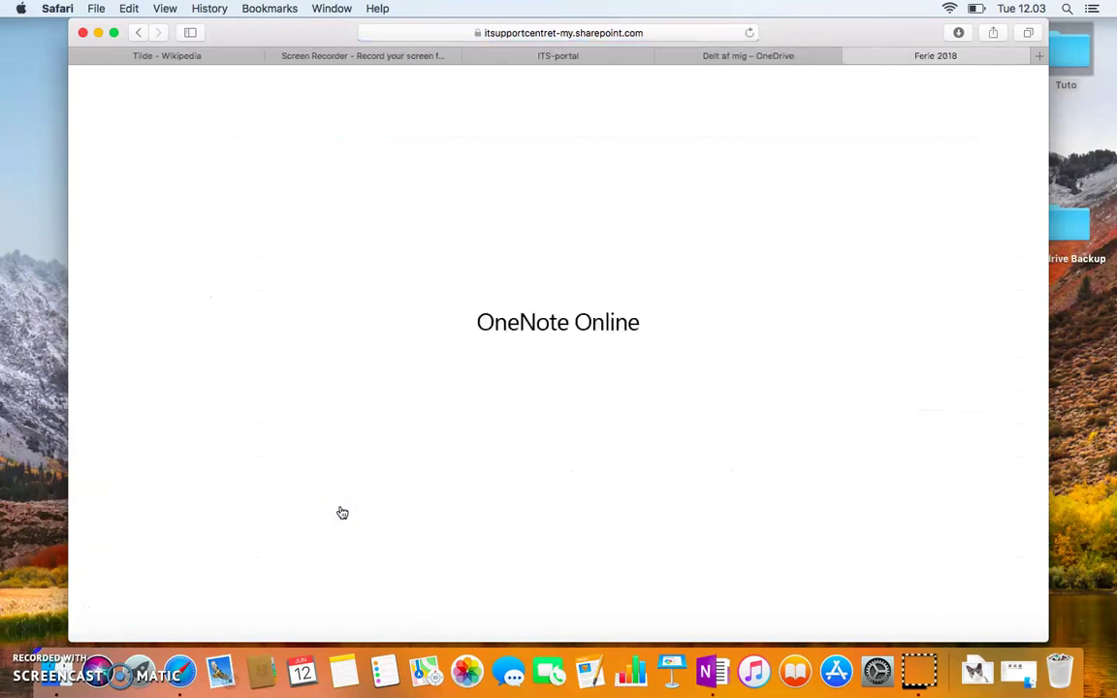
left_click(427, 291)
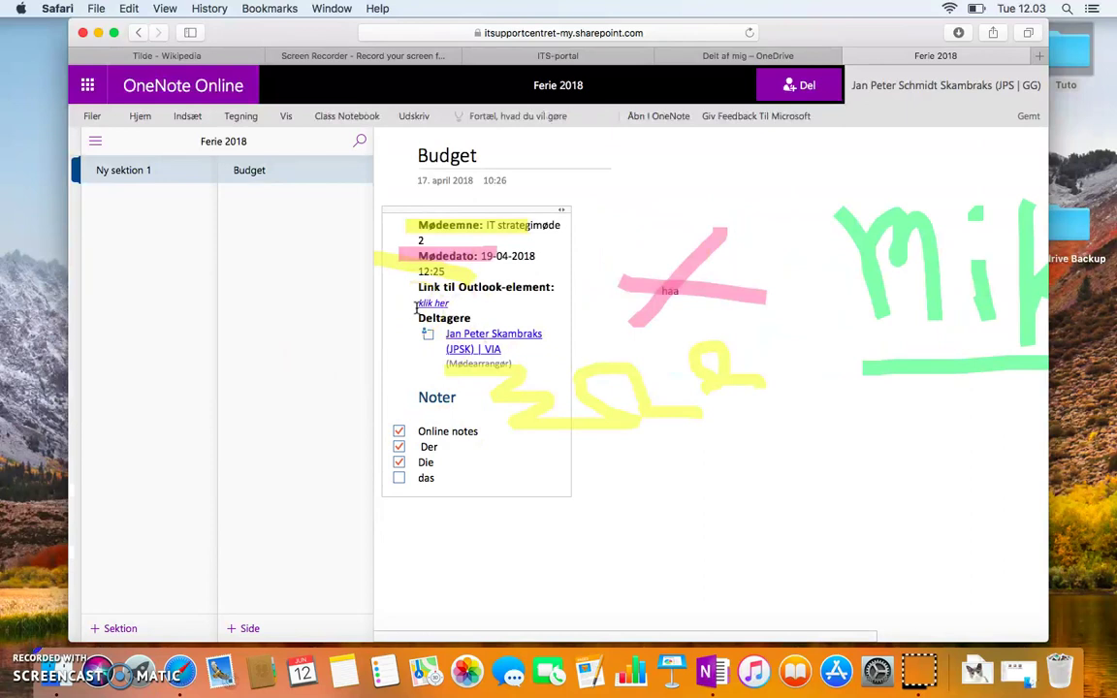
left_click(610, 162)
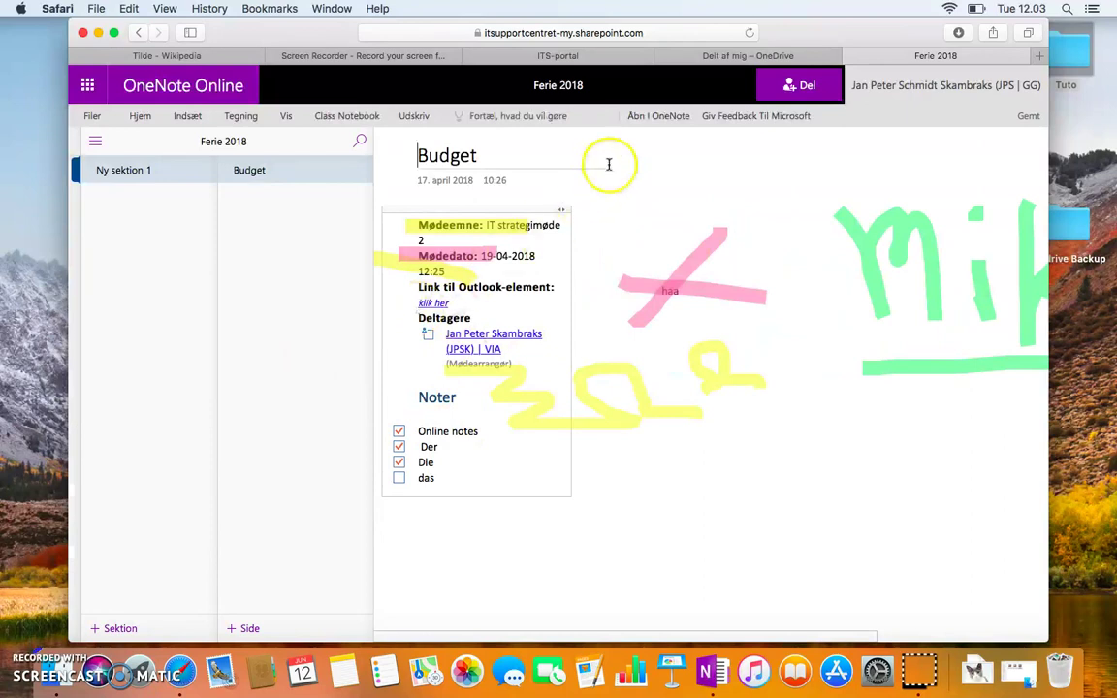
left_click(657, 127)
left_click(690, 366)
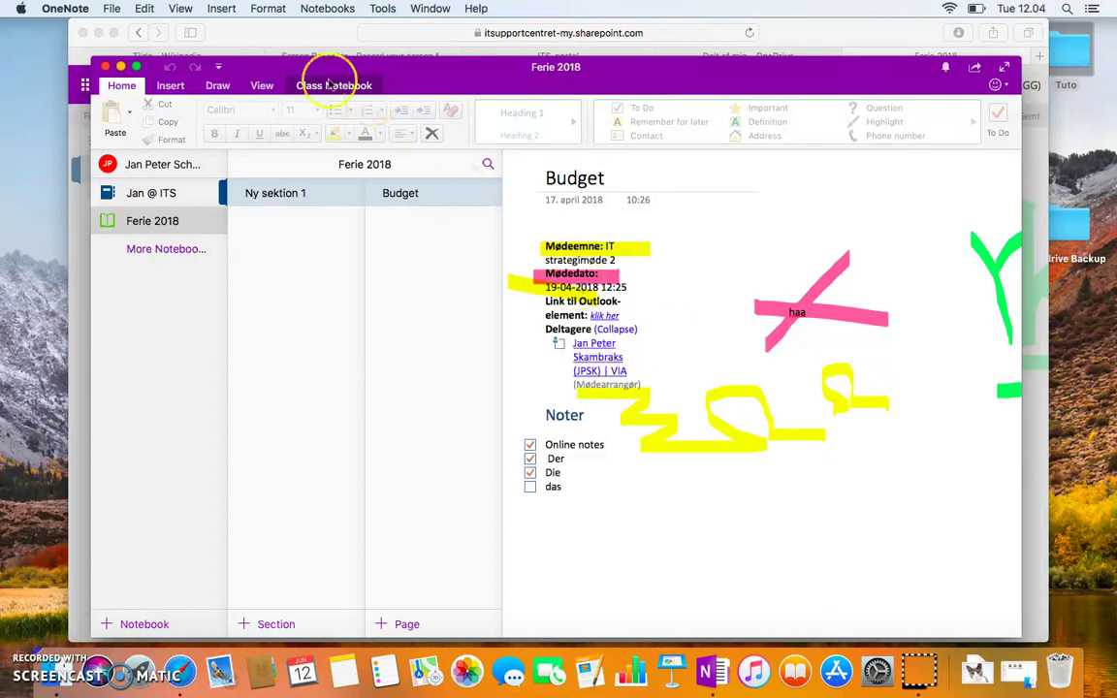
left_click(100, 36)
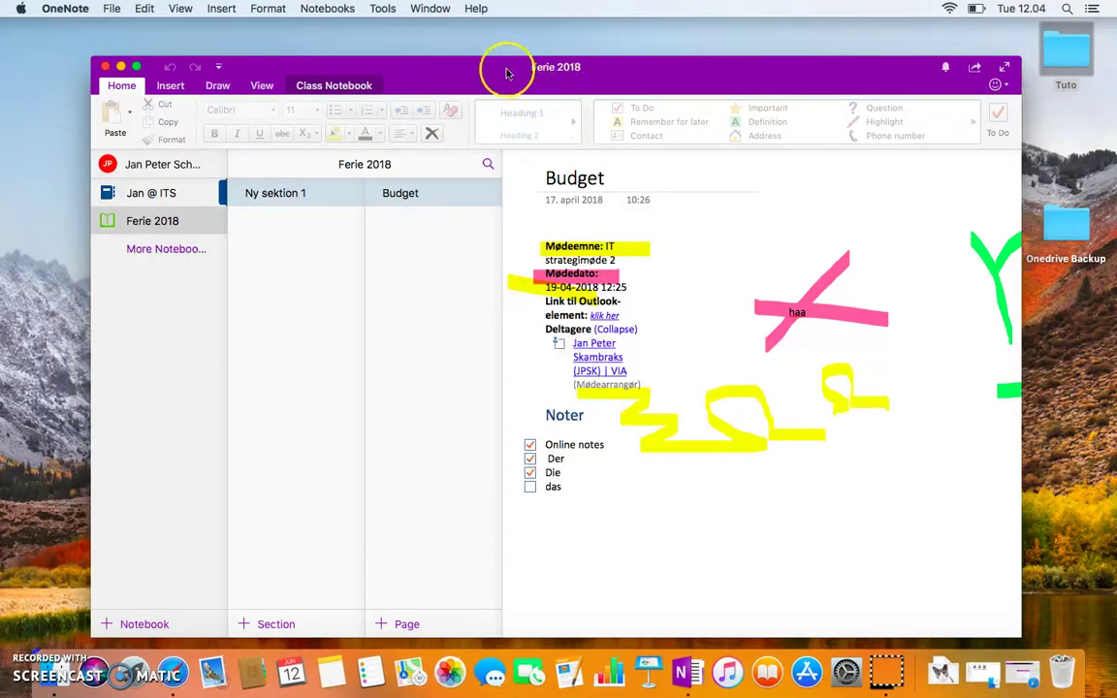
left_click_drag(482, 75, 489, 71)
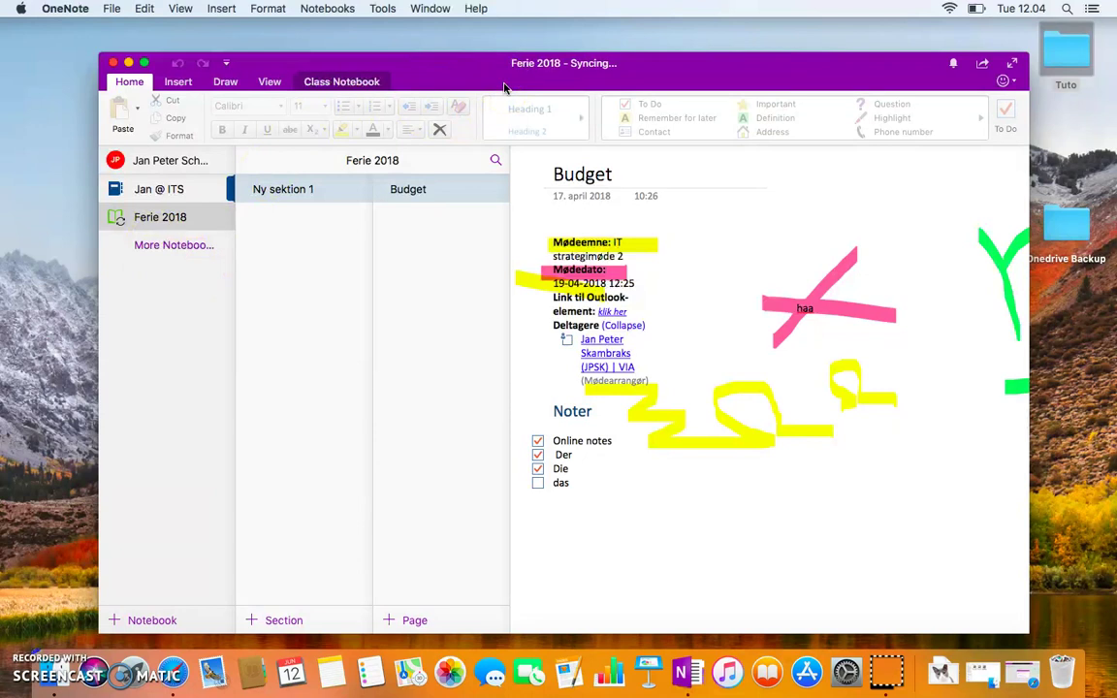
left_click(581, 68)
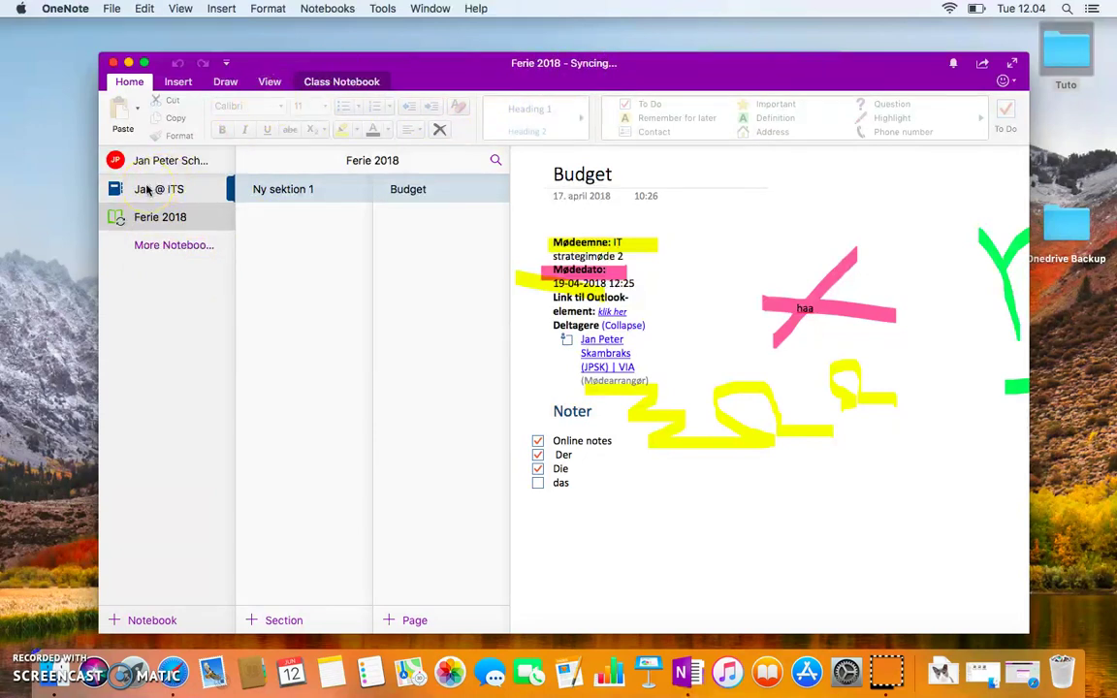
left_click(144, 247)
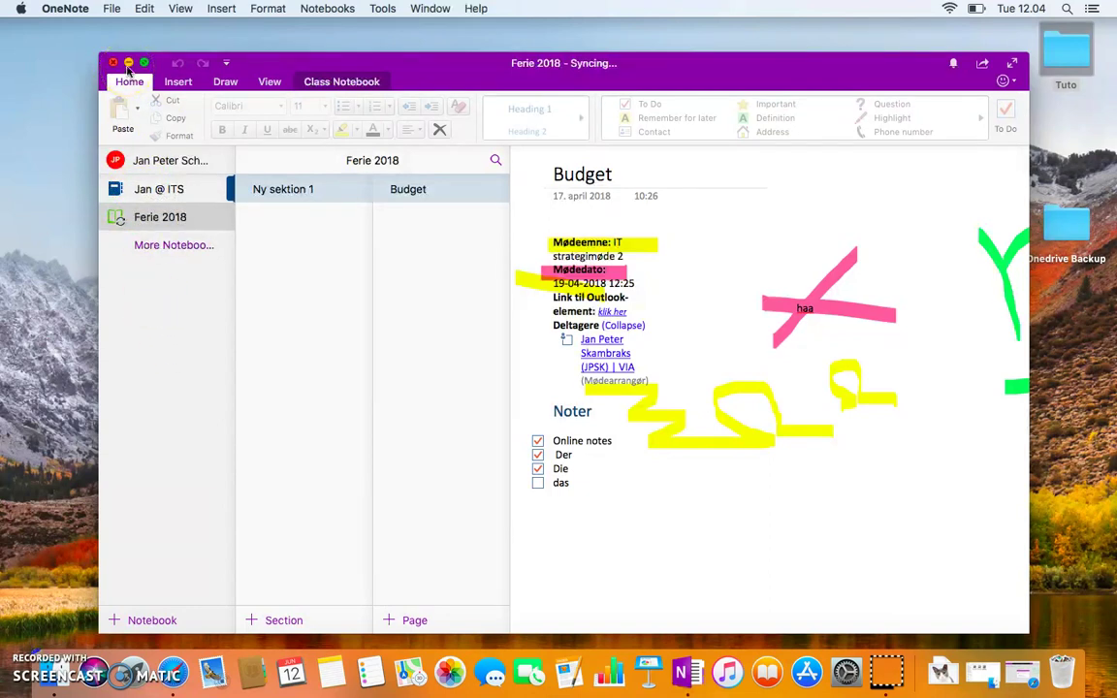
Step: Minimize OneNote and use Finder's Go to Folder to jump to ~/Library/
left_click(128, 63)
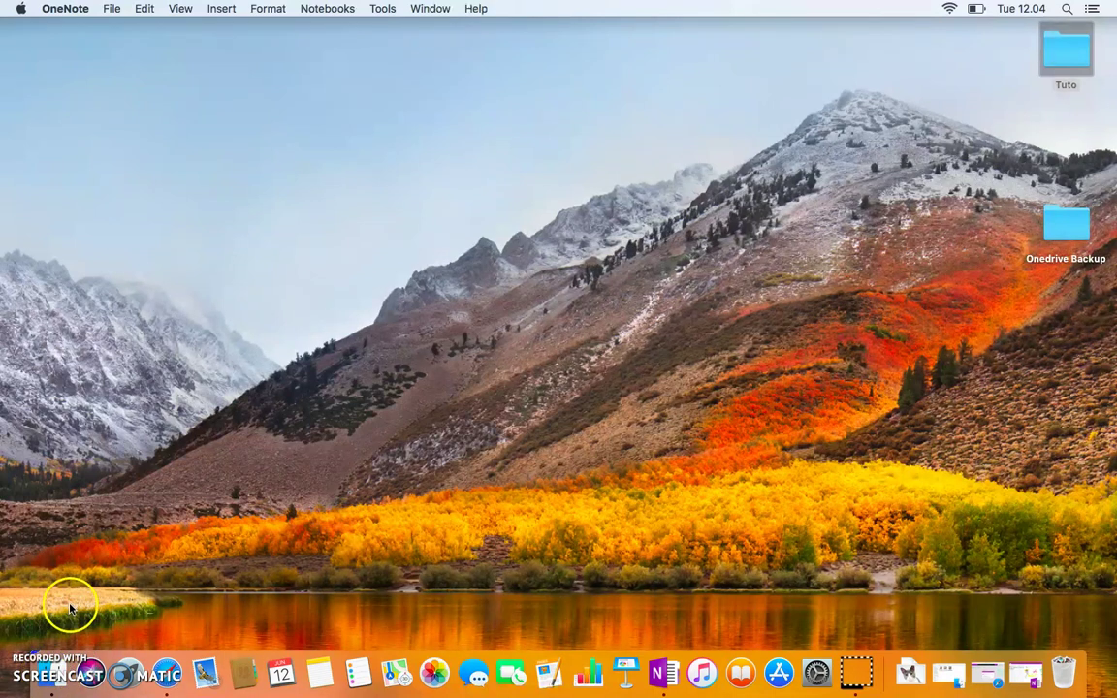
left_click(47, 669)
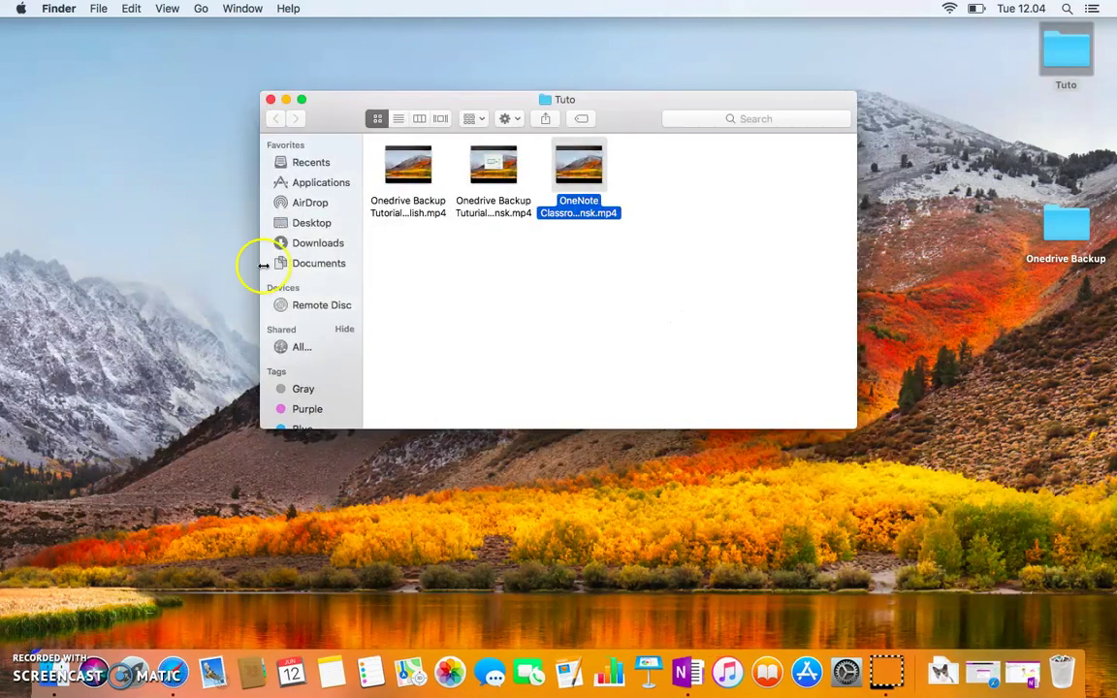
left_click(199, 9)
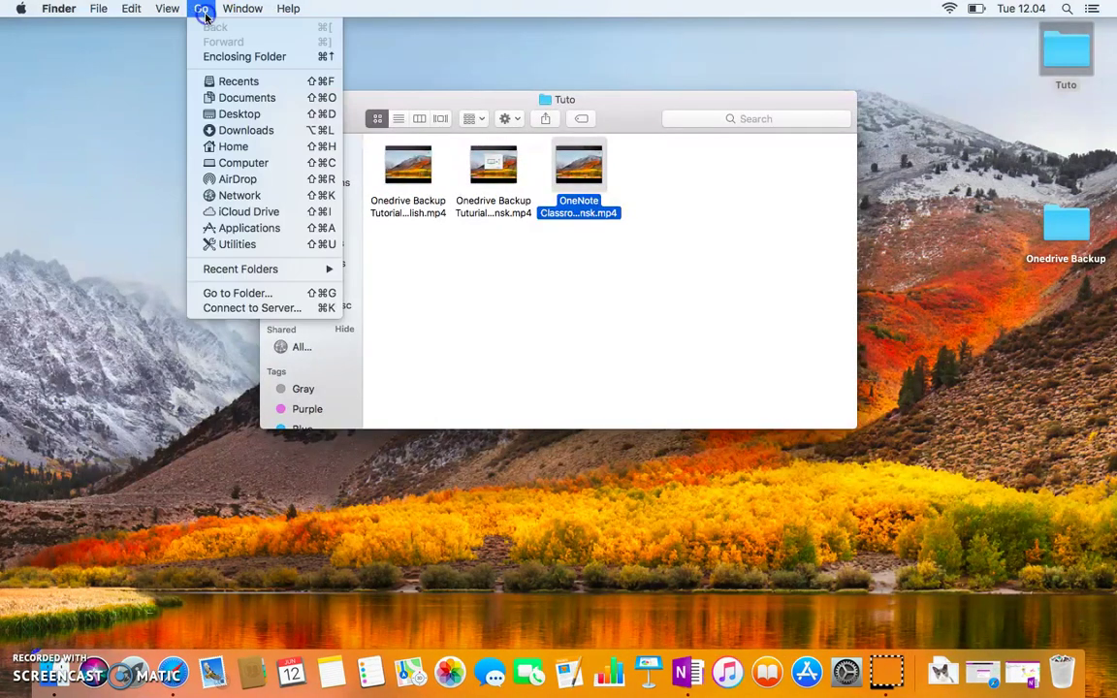
left_click(283, 293)
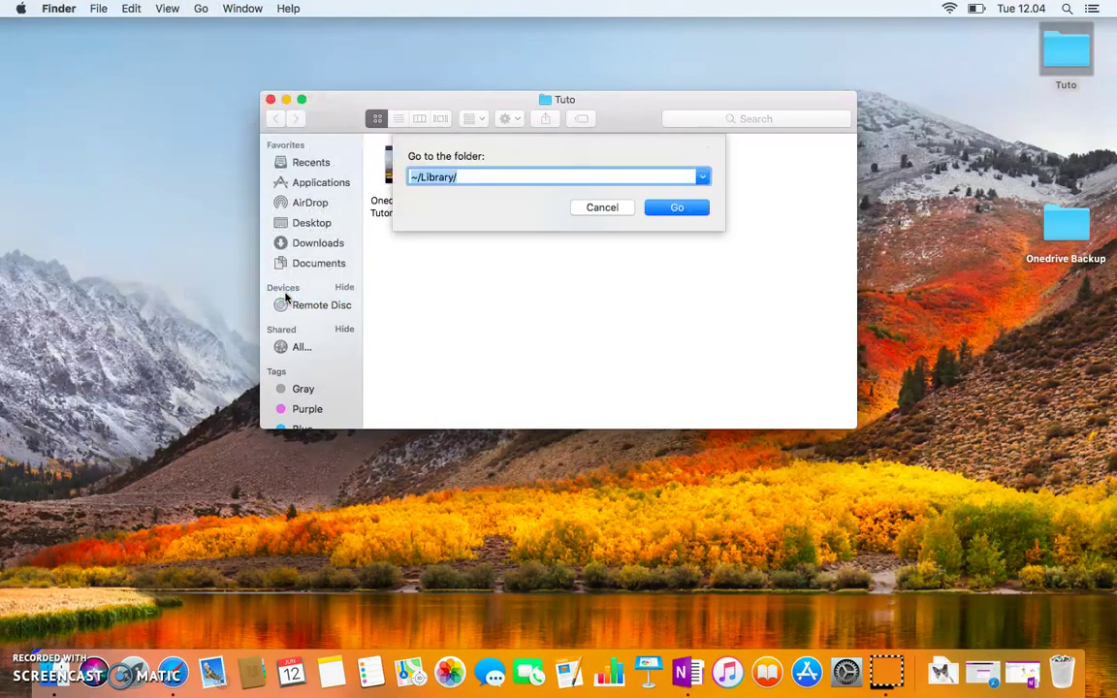
left_click(460, 178)
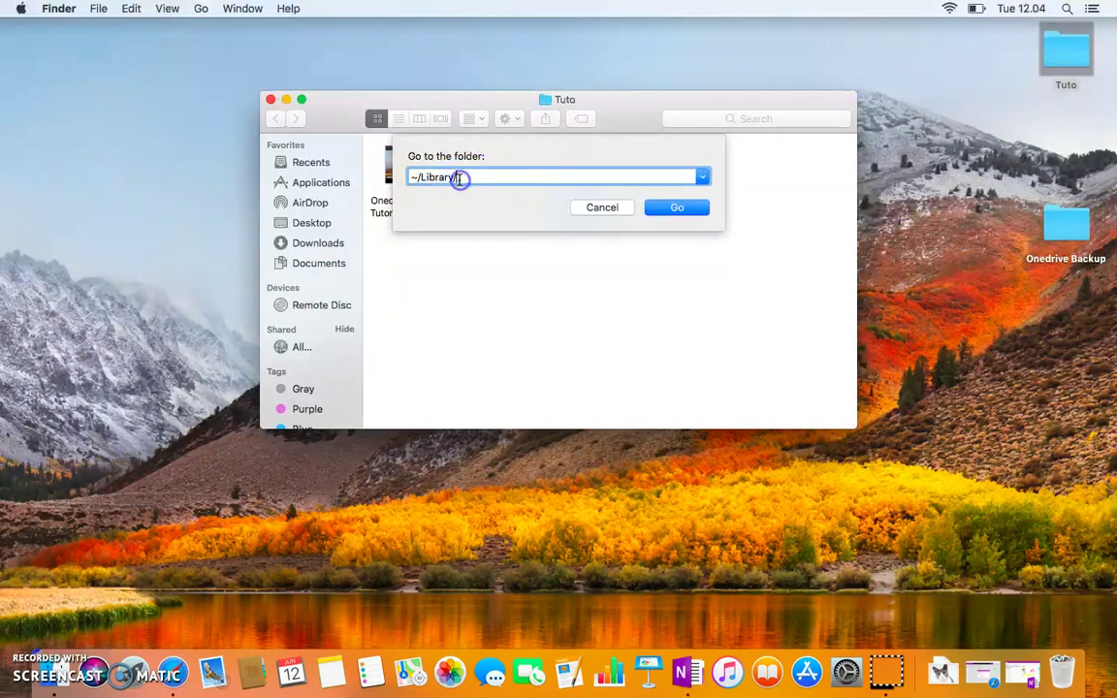
left_click(557, 213)
left_click(420, 179)
left_click(686, 210)
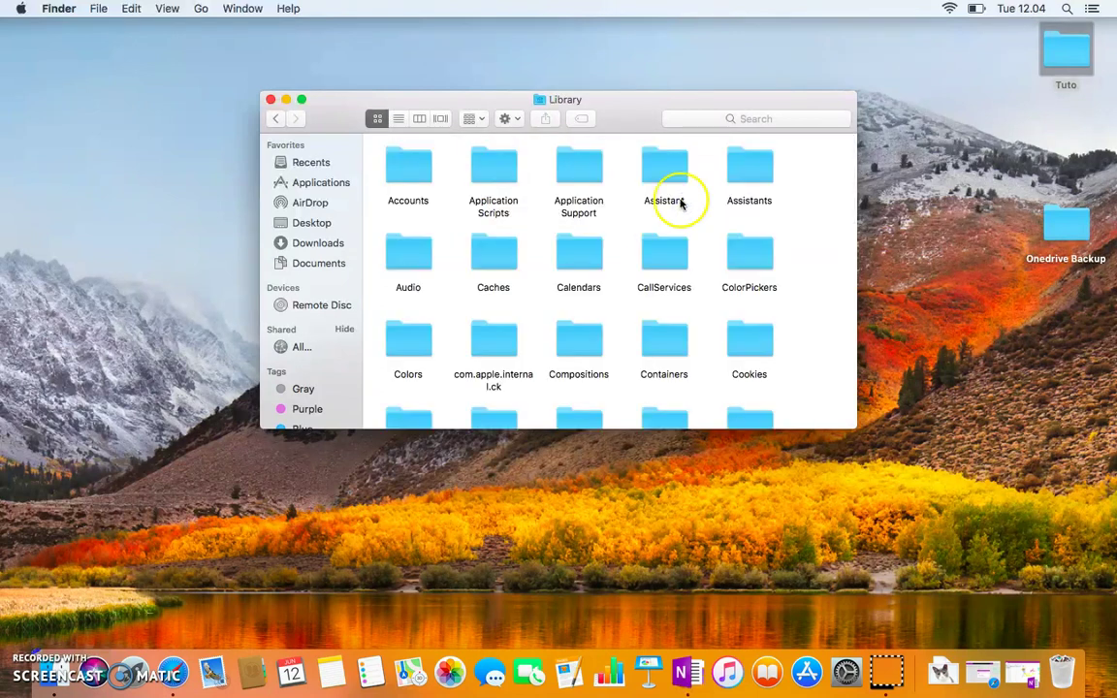
Step: Make the Library window full screen and peek into Application Support before returning
left_click(304, 101)
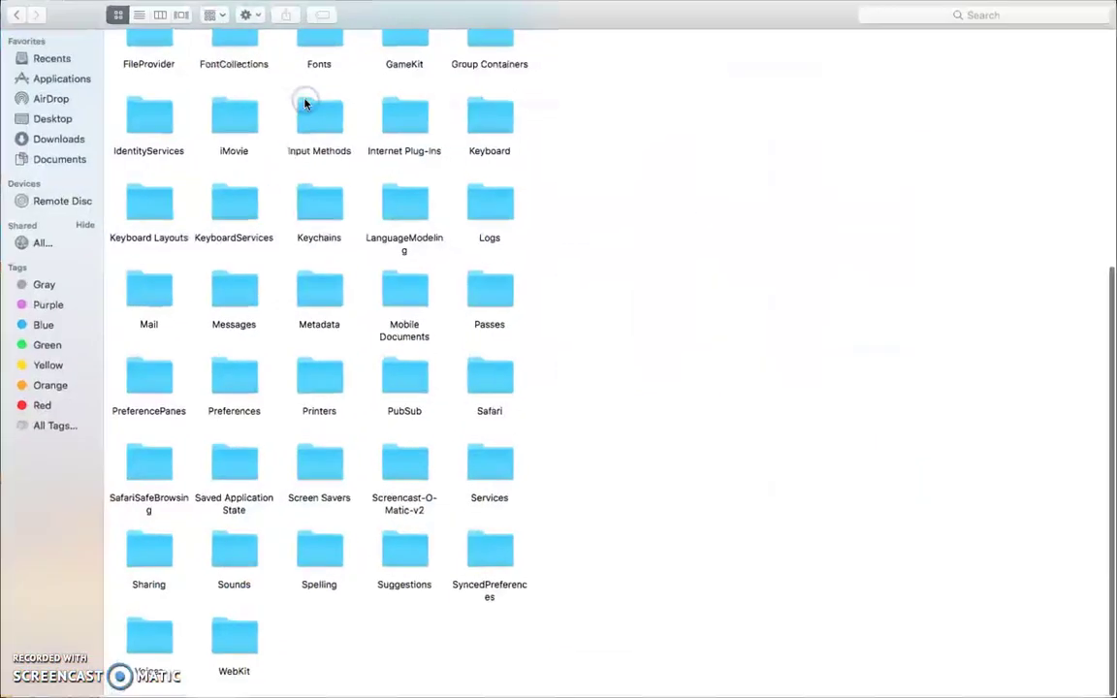
scroll(311, 146, "up", 5)
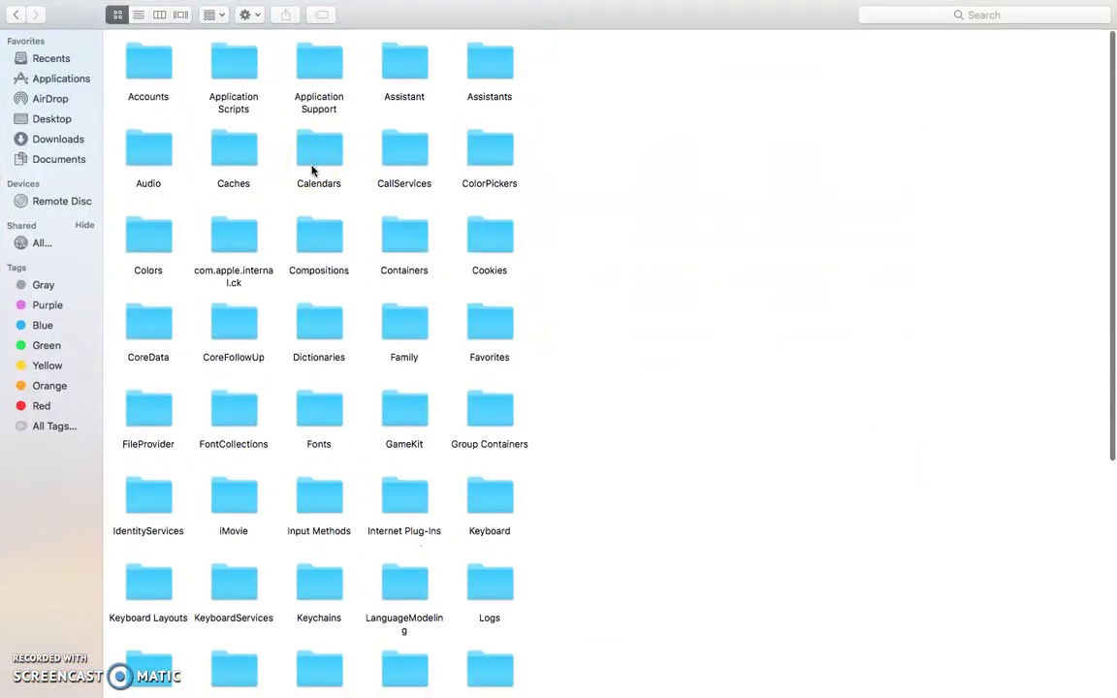
left_click(316, 66)
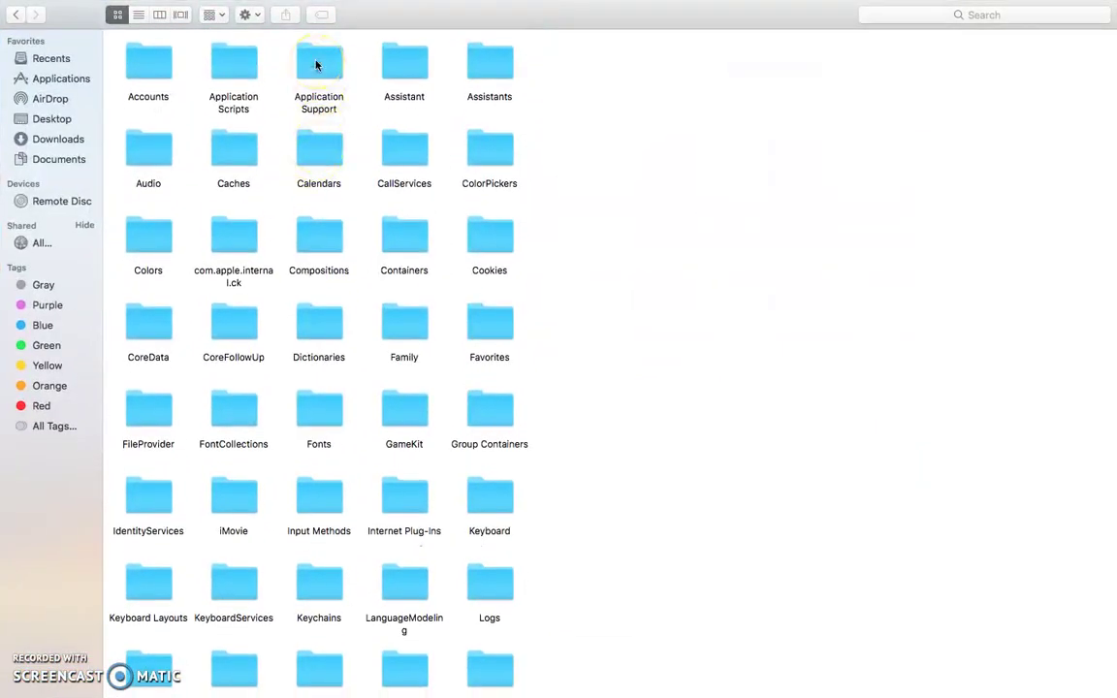
double_click(316, 66)
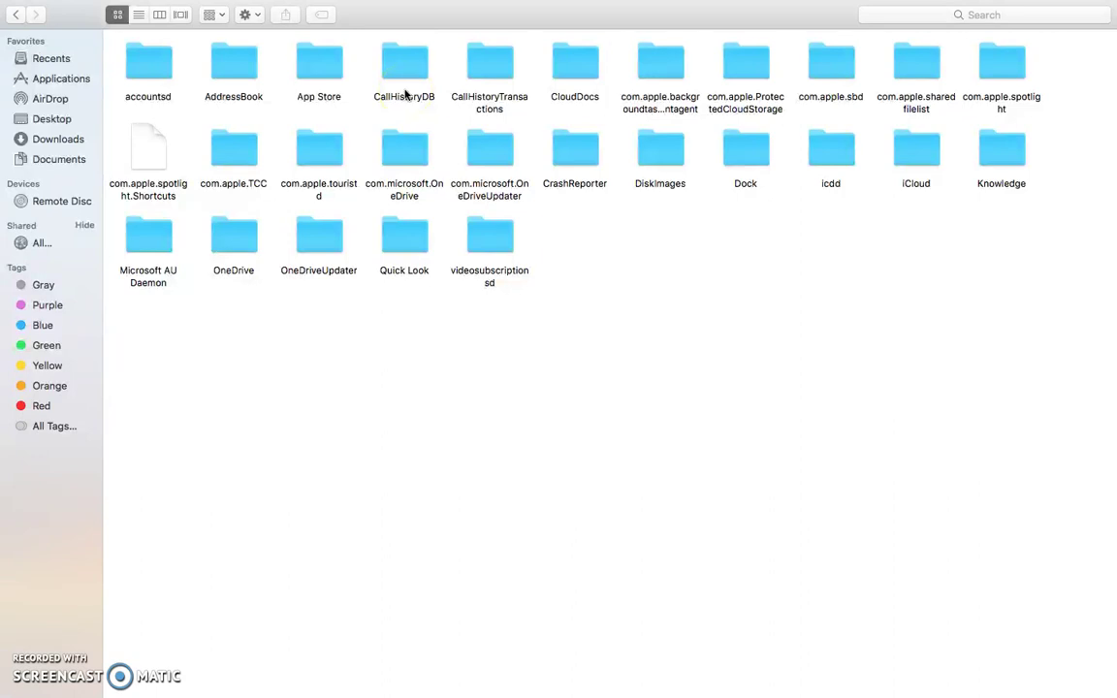
left_click(15, 14)
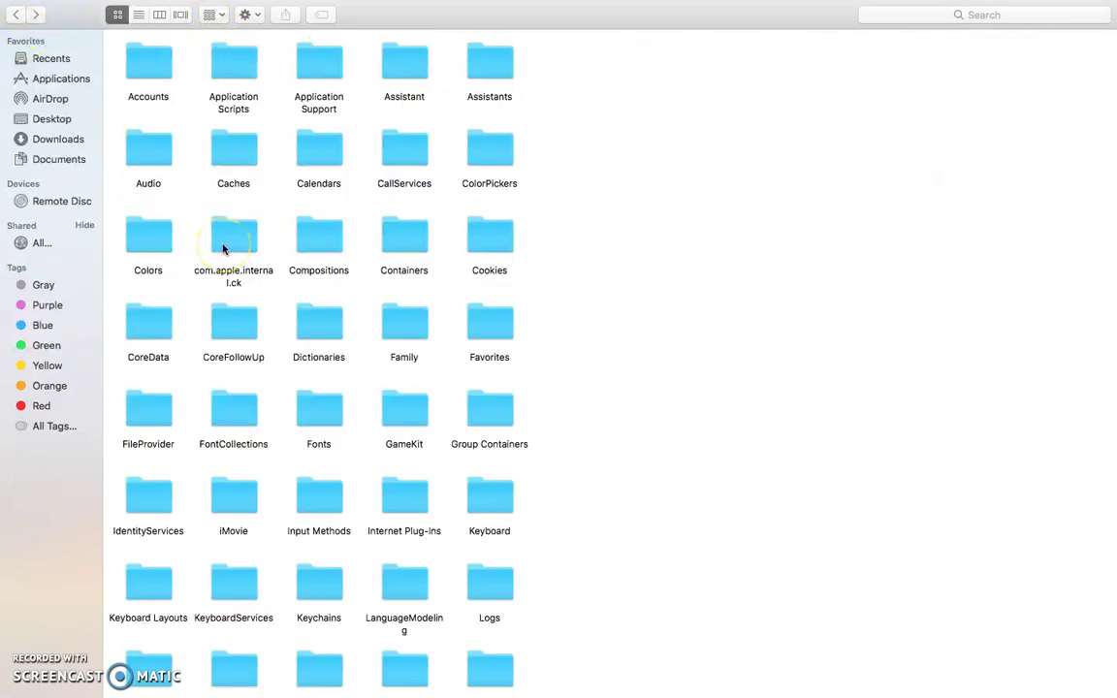
Step: Drill into Containers > com.microsoft.onenote.mac > Data > Library > Application Support > Microsoft User Data
double_click(404, 250)
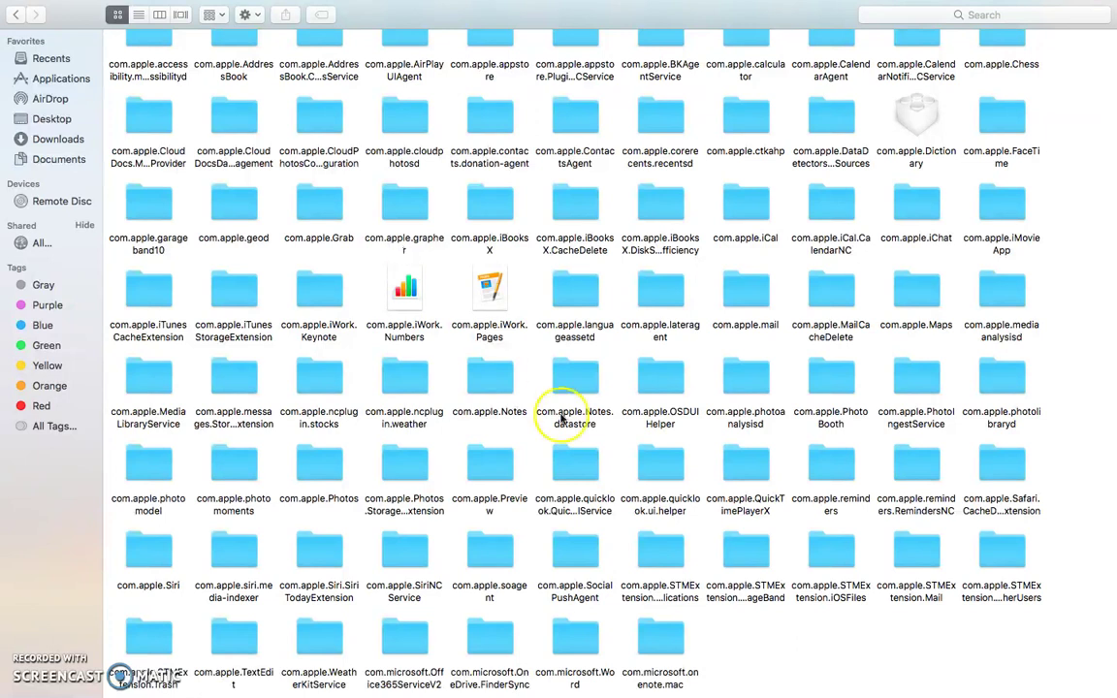
scroll(679, 592, "down", 2)
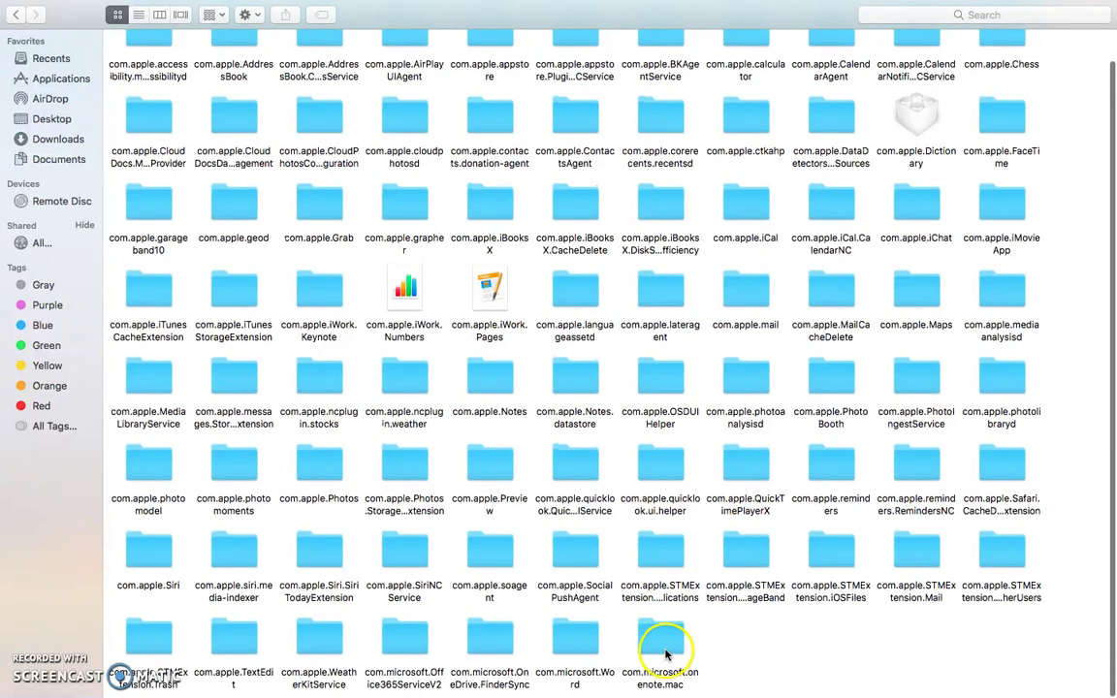
left_click(665, 656)
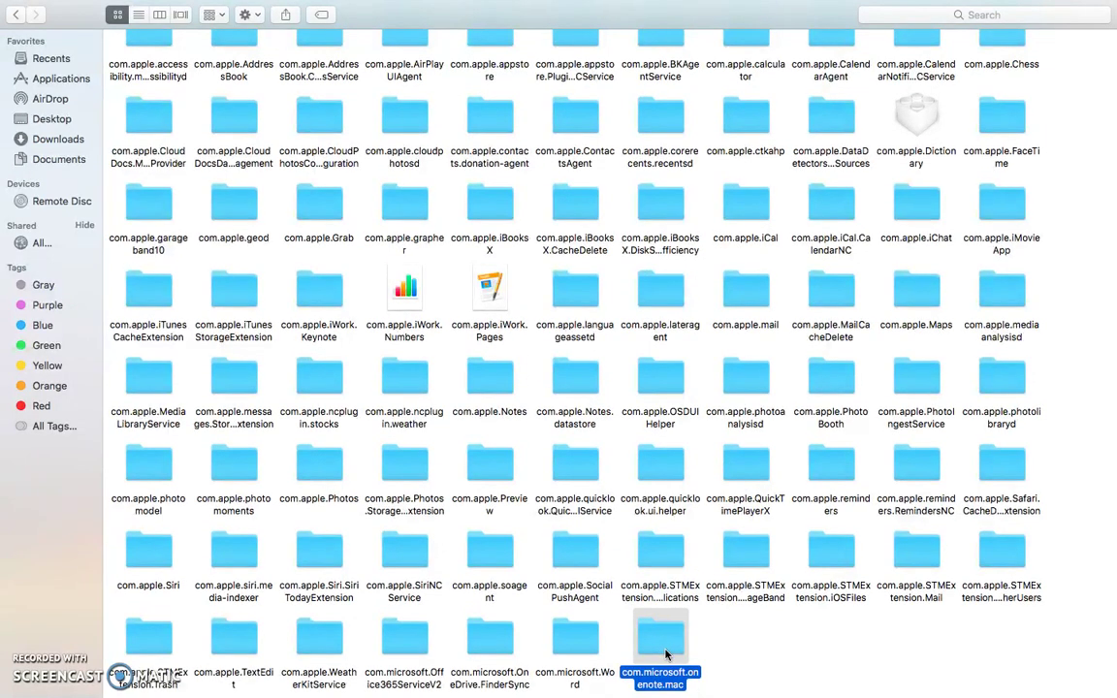
double_click(665, 652)
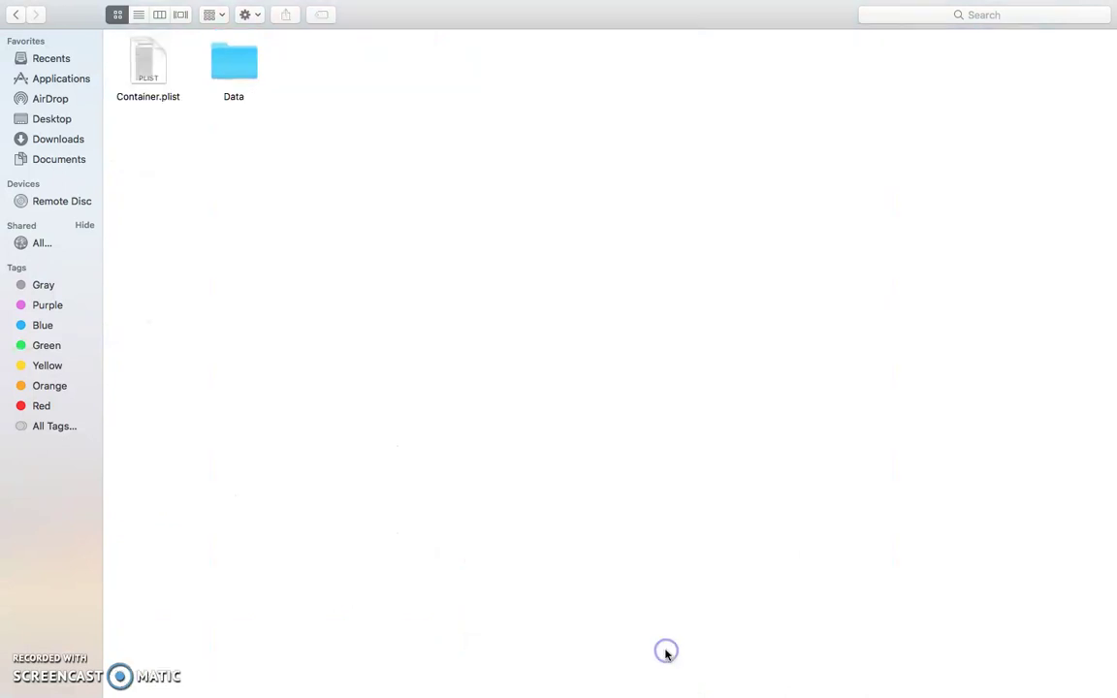
left_click(247, 76)
double_click(248, 76)
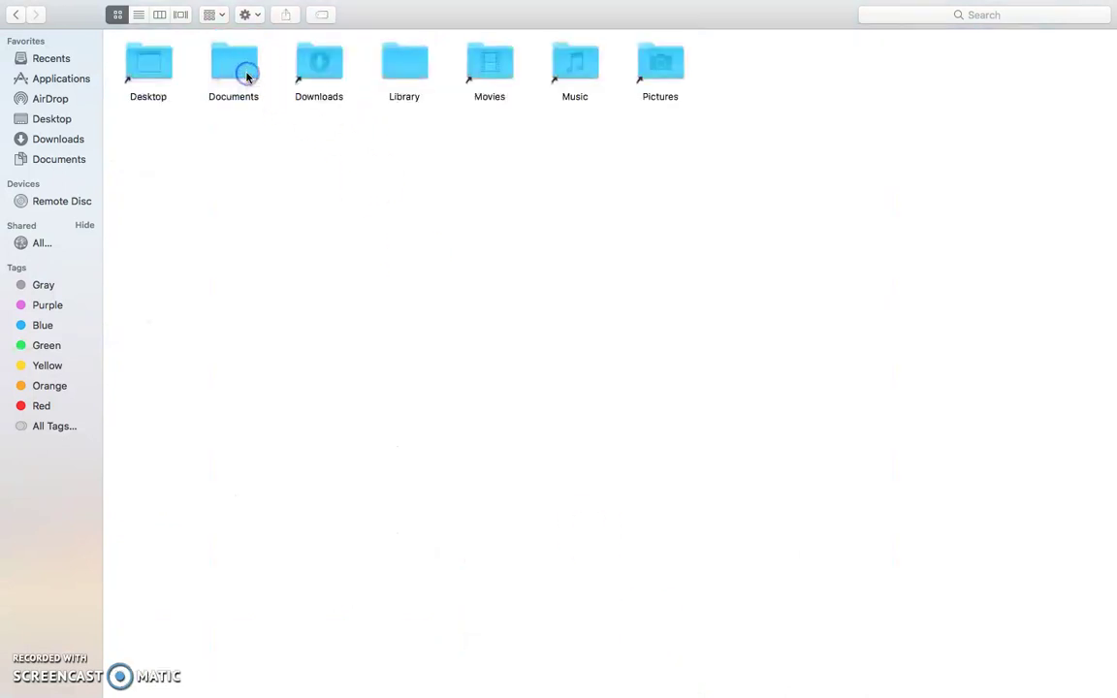
double_click(411, 71)
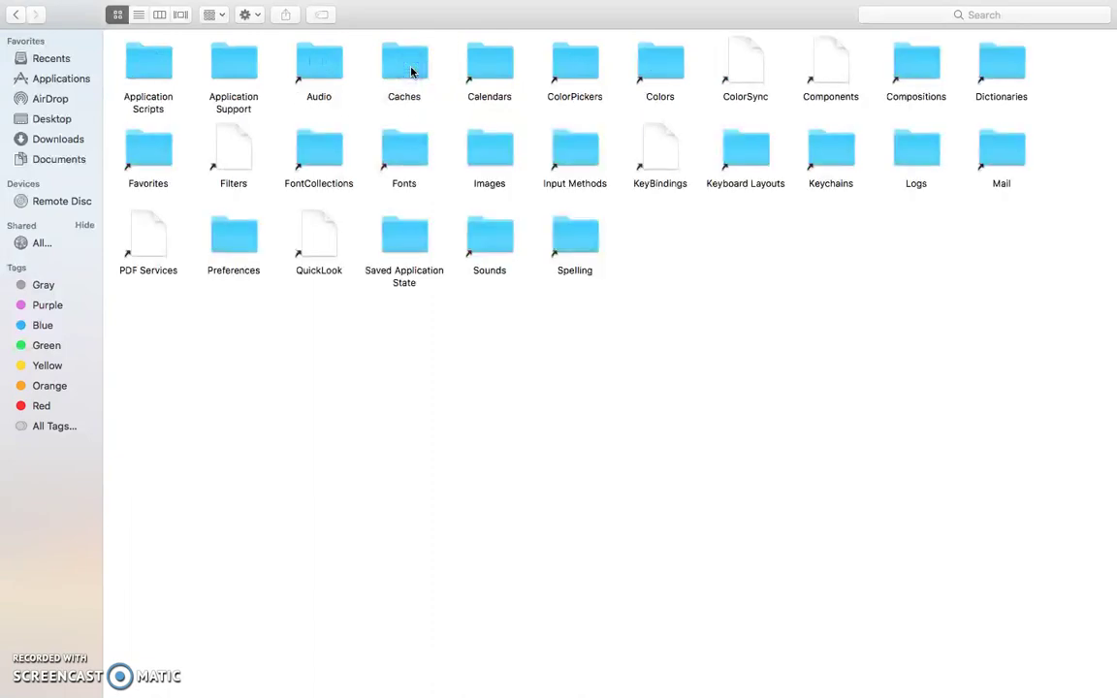
double_click(221, 71)
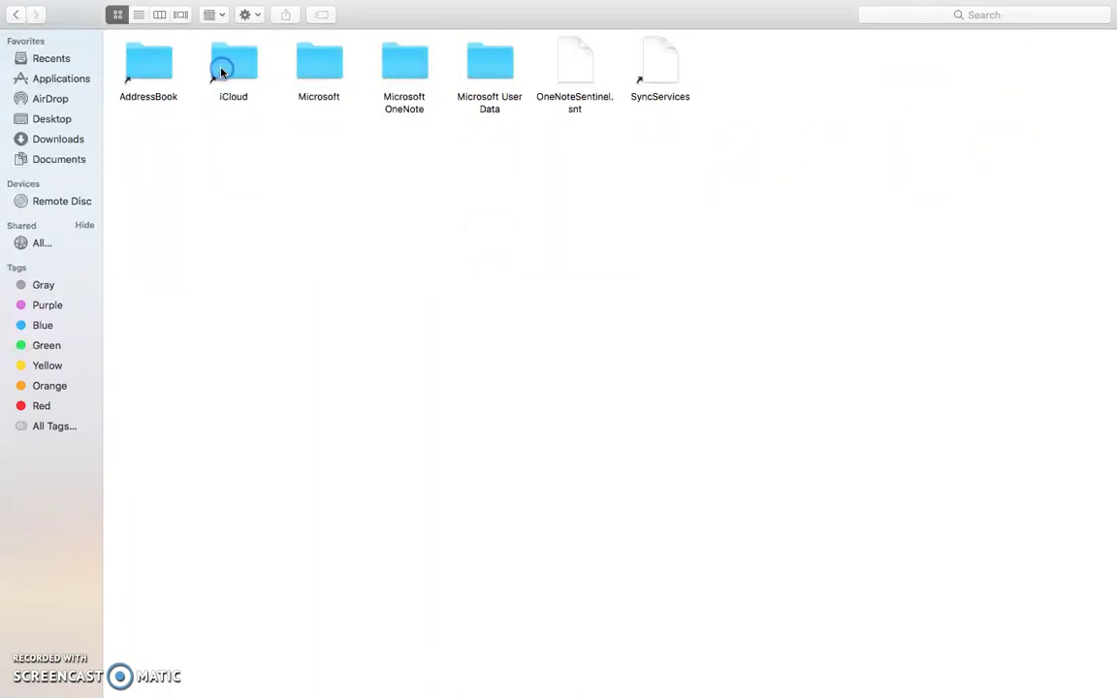
double_click(504, 82)
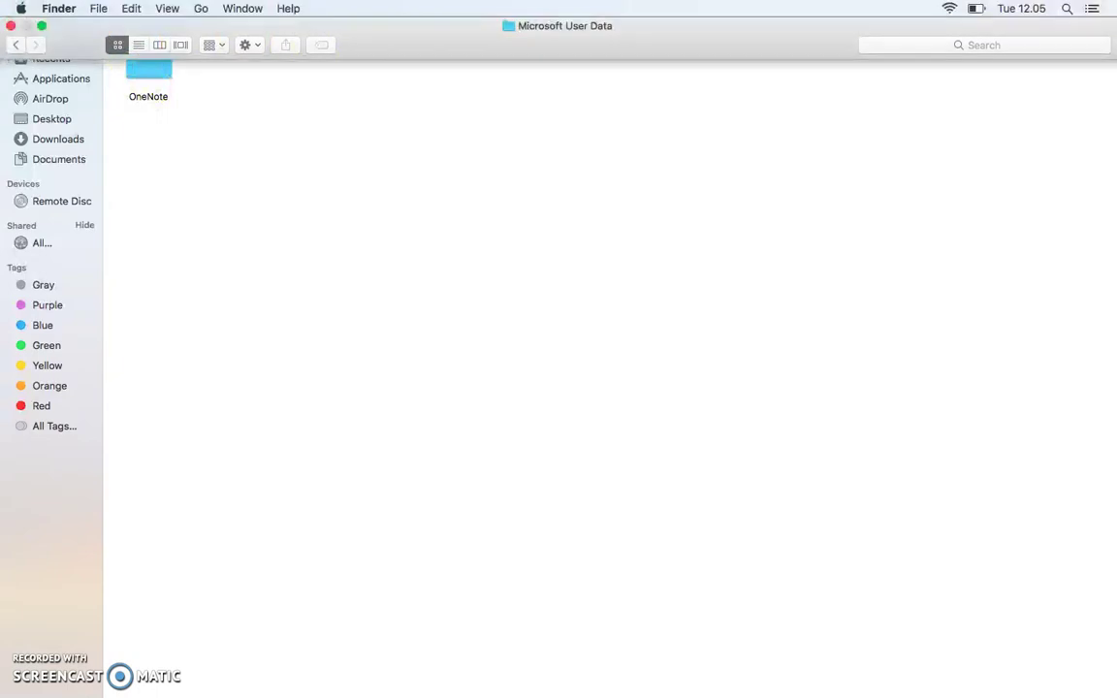
Step: Copy the OneNote folder from Microsoft User Data and paste it onto the desktop
left_click(371, 99)
left_click(41, 27)
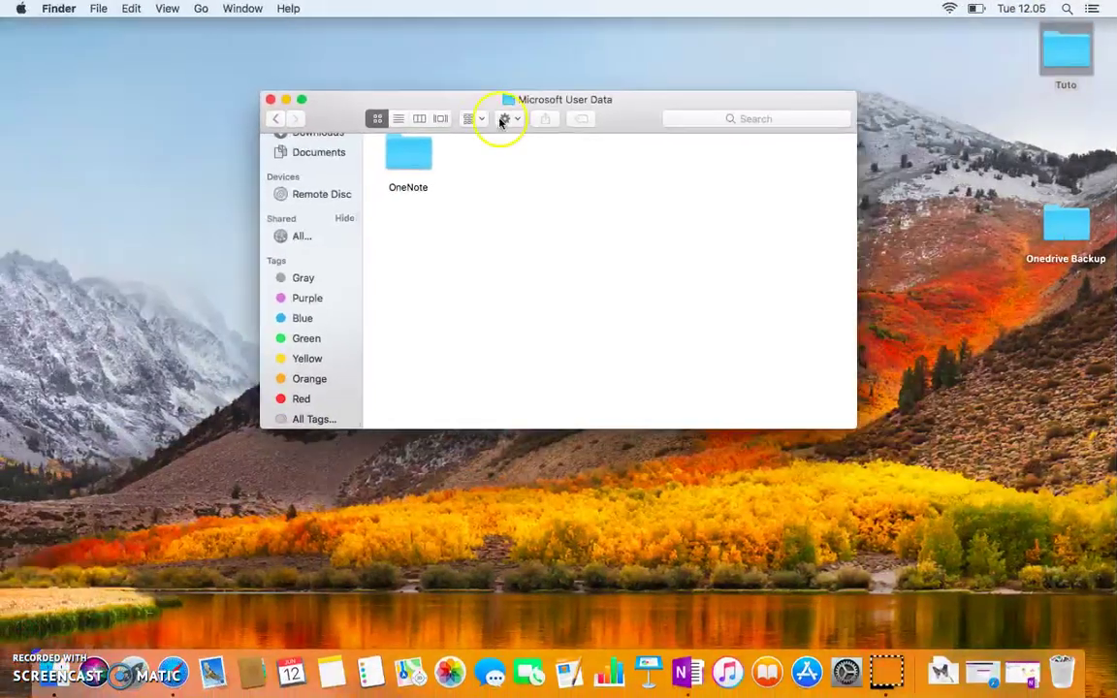
left_click(412, 150)
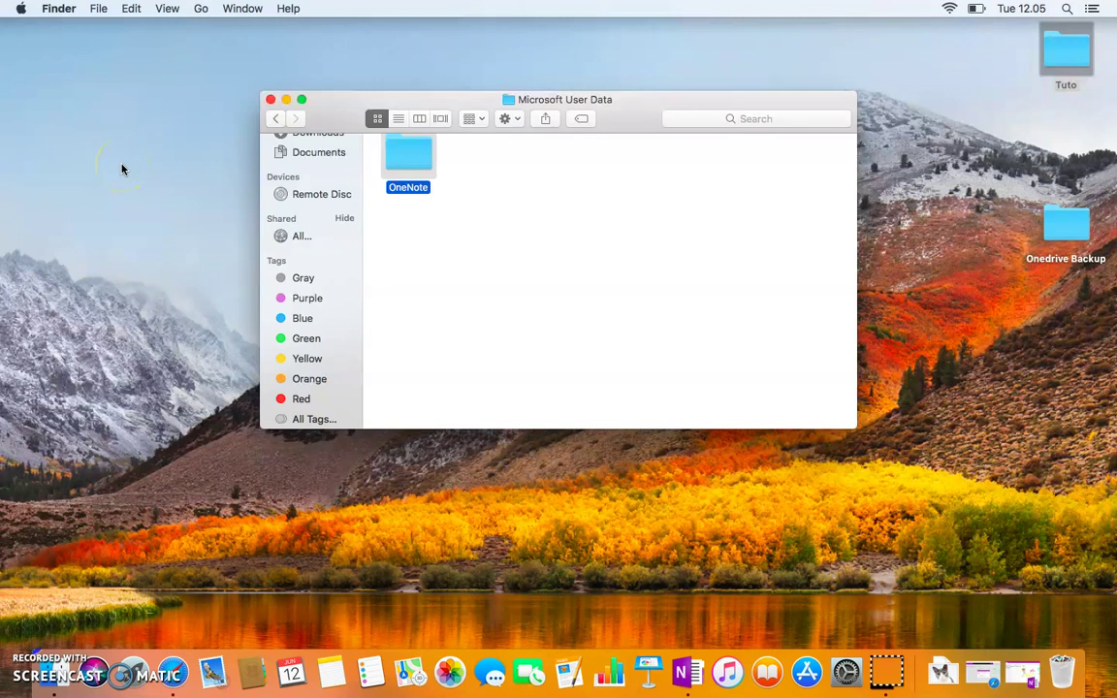
left_click_drag(437, 98, 548, 133)
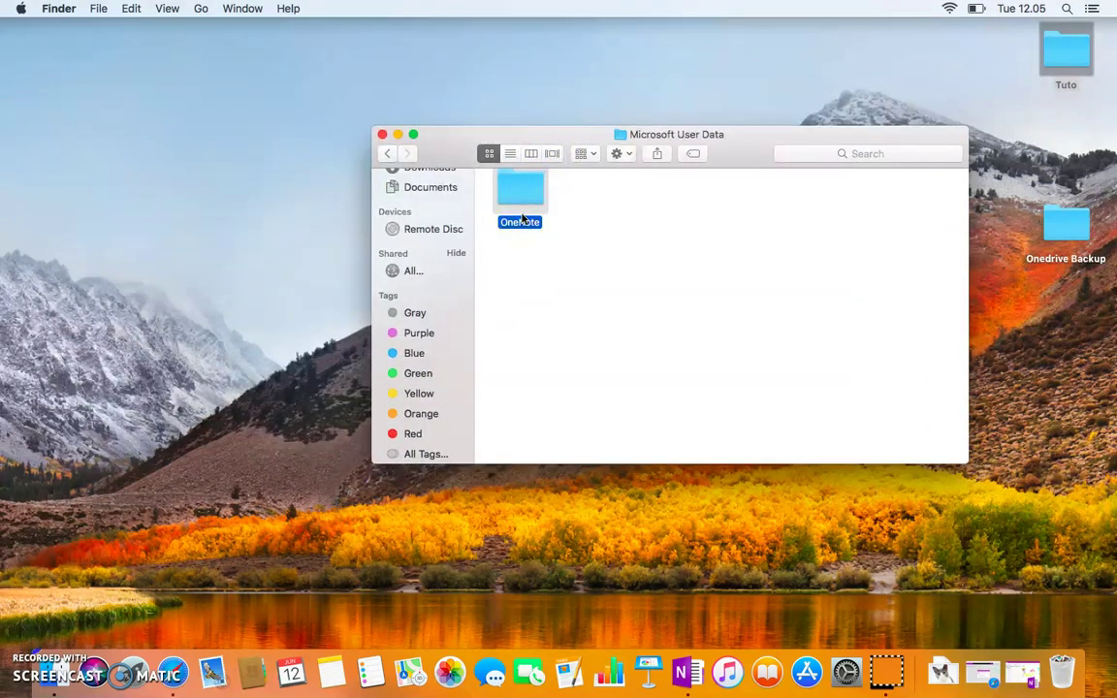
key("super+c")
left_click(337, 168)
left_click(398, 134)
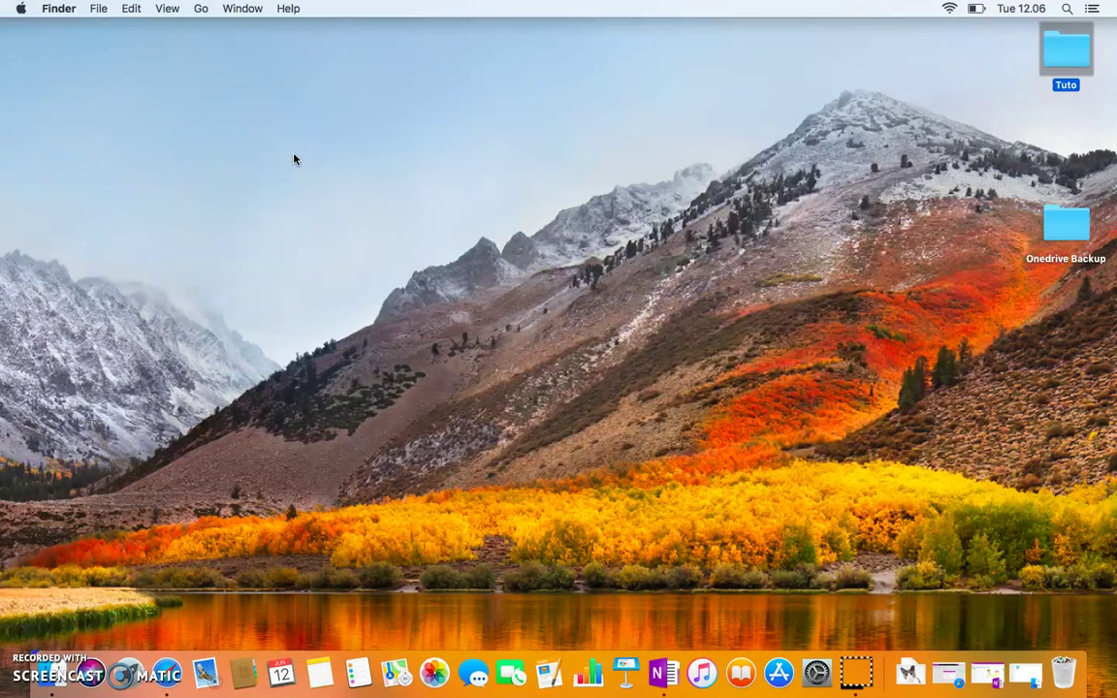
key("super+v")
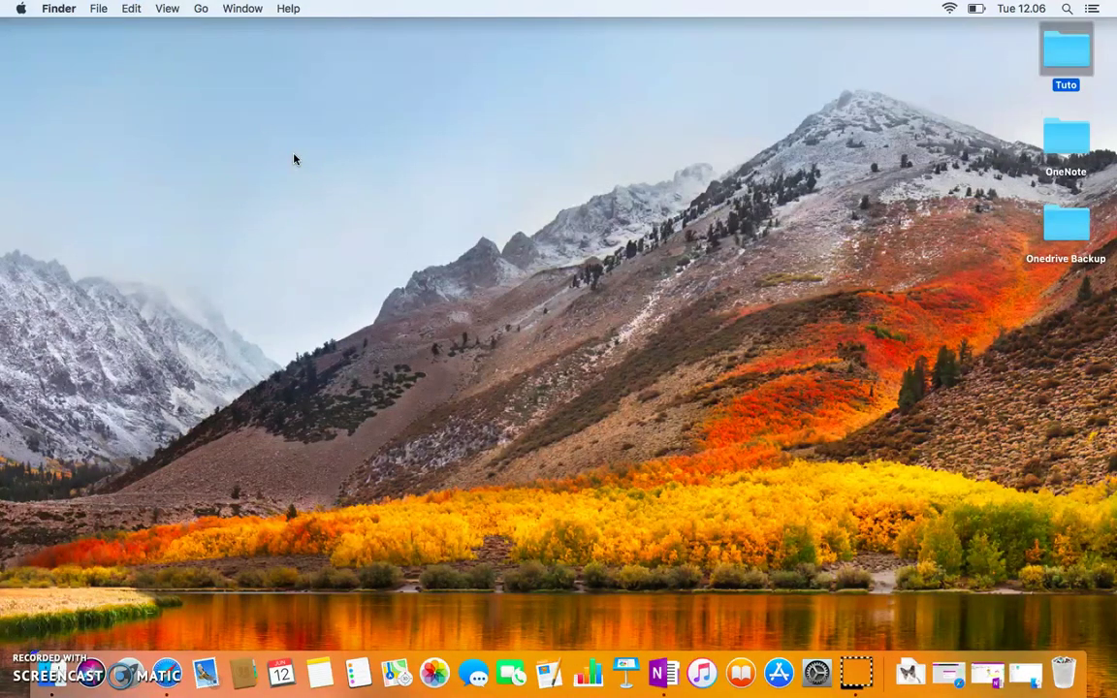
Step: Open the desktop OneNote copy to reveal its 15.0 folder, repositioning the window
double_click(1047, 145)
left_click(658, 163)
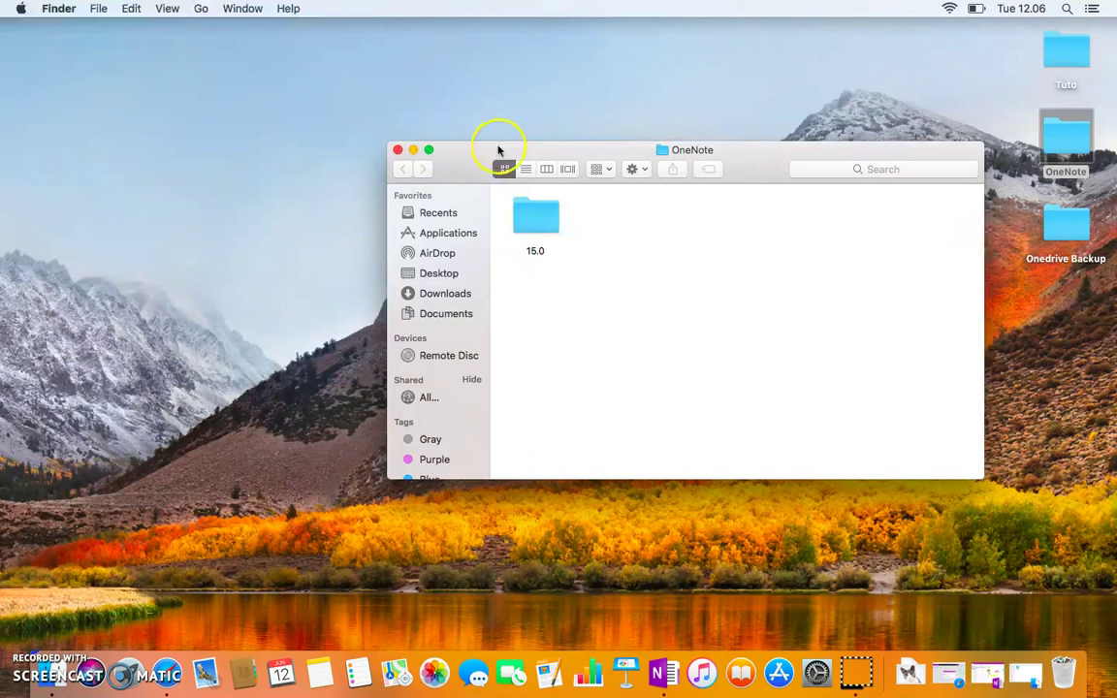
left_click_drag(498, 150, 373, 143)
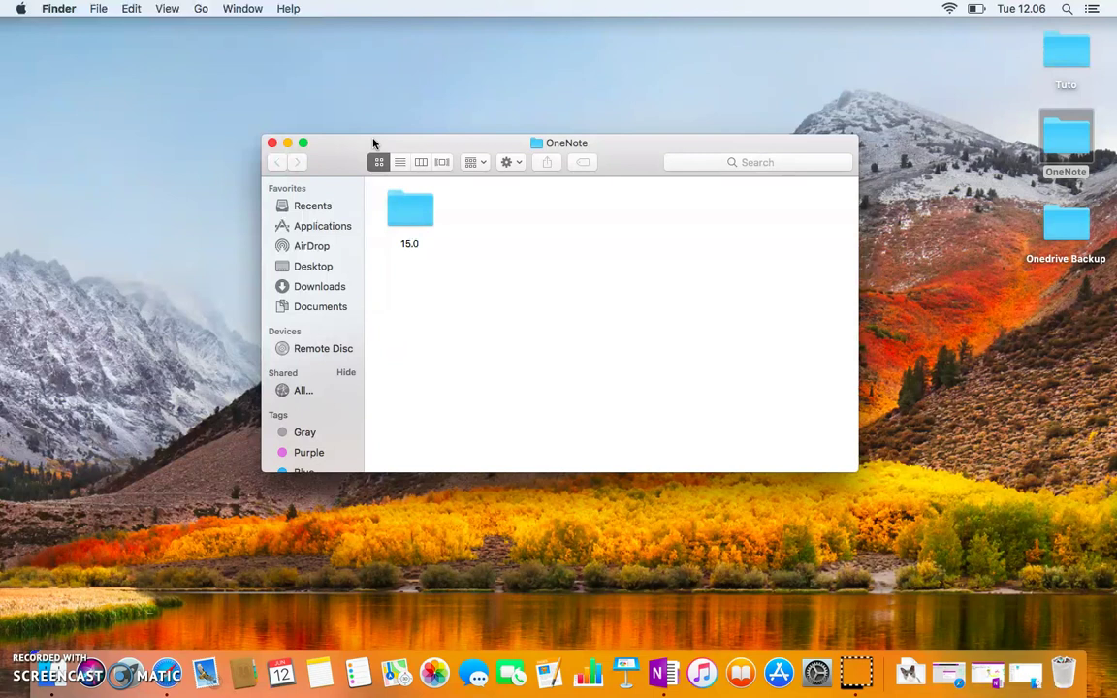
mouse_move(341, 147)
left_mouse_down()
mouse_move(332, 137)
mouse_move(330, 168)
left_mouse_up()
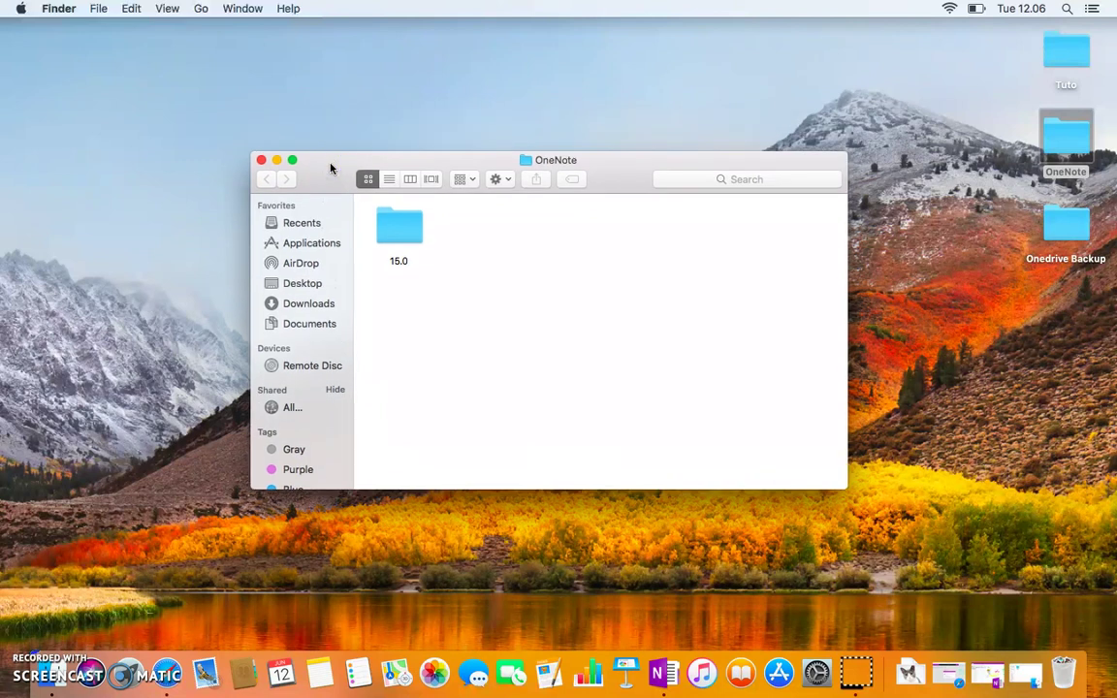